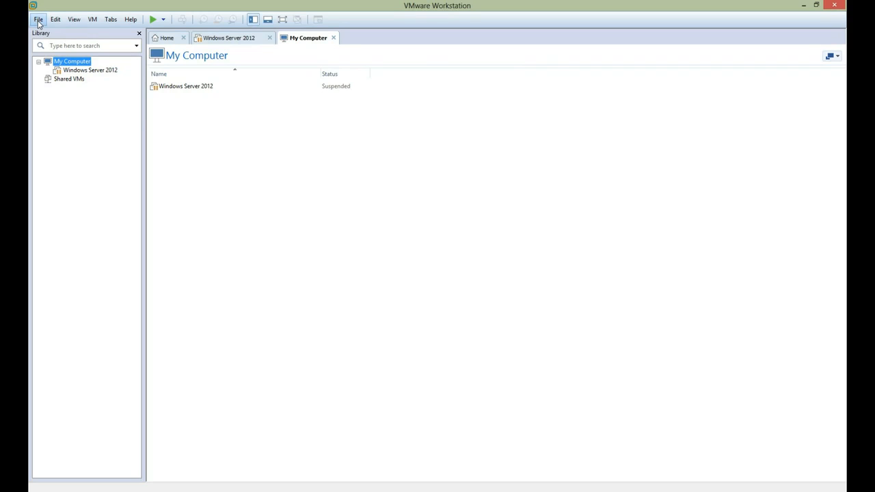
Import PA-VM-ESX-7.0.0.ova from the Source folder as a virtual machine, keeping the default name and storage path
{"action": "left_click", "coordinate": [38, 20]}
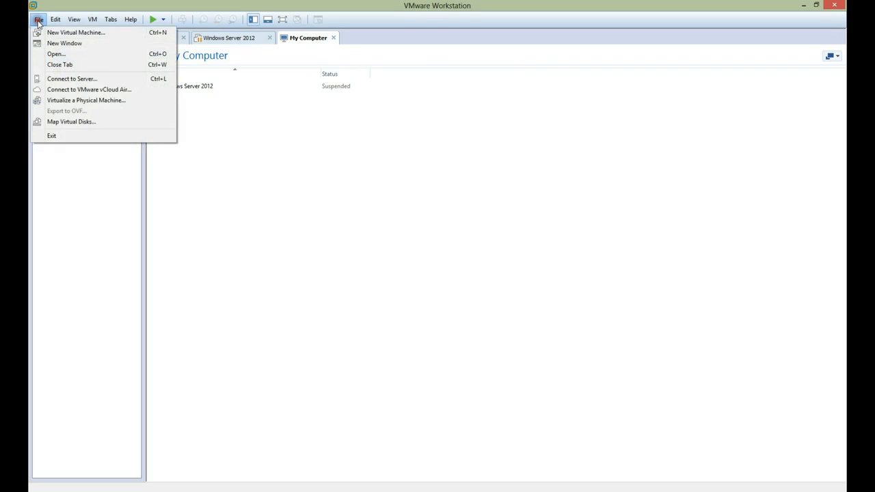
{"action": "left_click", "coordinate": [55, 55]}
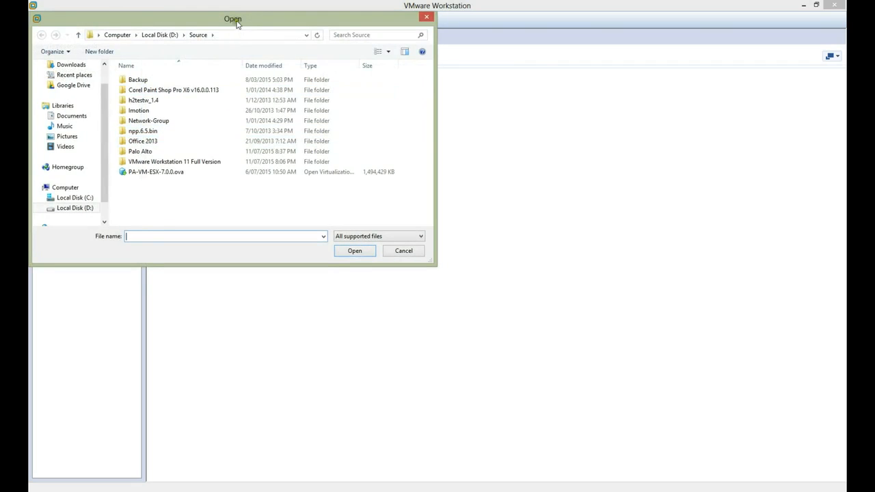
{"action": "left_click_drag", "start_coordinate": [239, 21], "coordinate": [338, 41]}
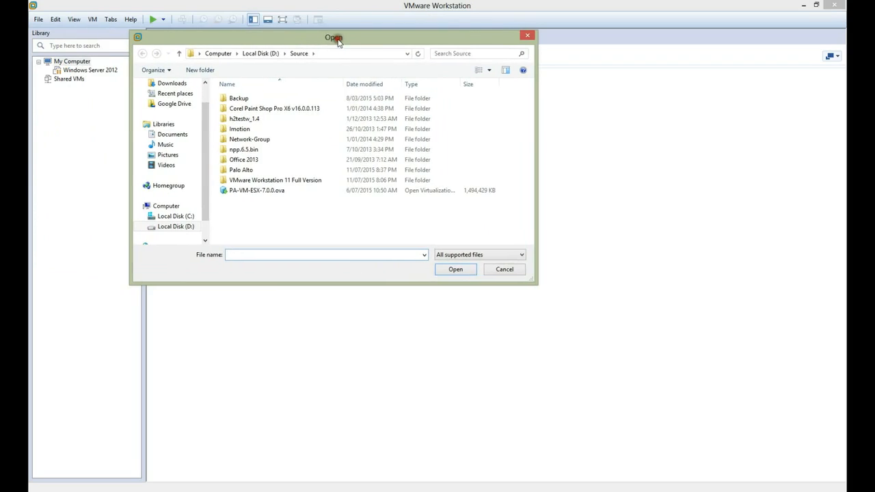
{"action": "double_click", "coordinate": [276, 191]}
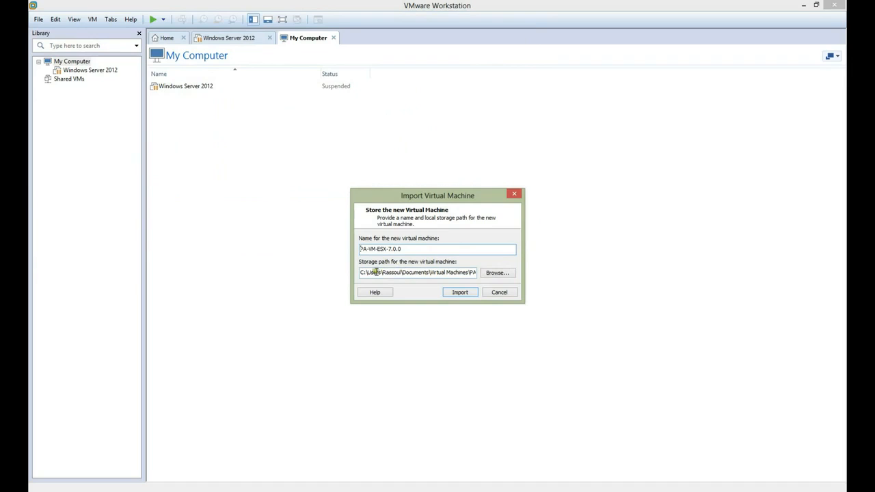
{"action": "mouse_move", "coordinate": [364, 273]}
{"action": "left_mouse_down"}
{"action": "mouse_move", "coordinate": [471, 275]}
{"action": "mouse_move", "coordinate": [362, 273]}
{"action": "left_mouse_up"}
{"action": "left_click", "coordinate": [439, 273]}
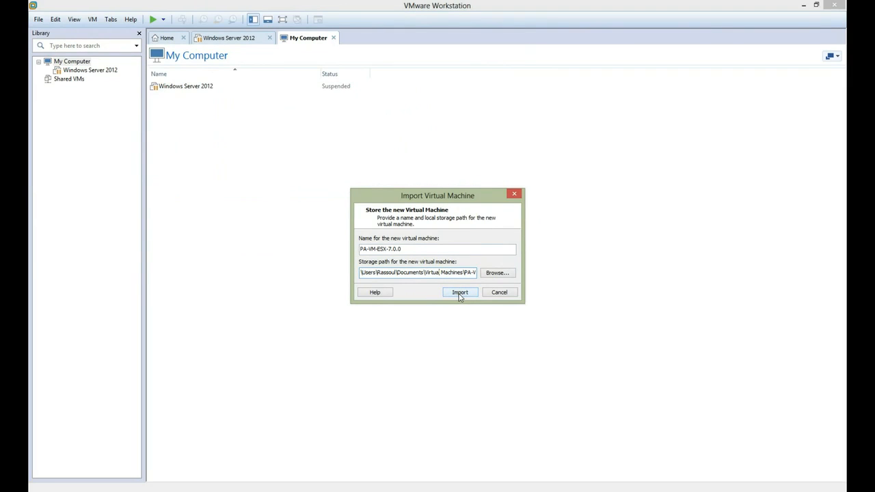
{"action": "left_click", "coordinate": [459, 293]}
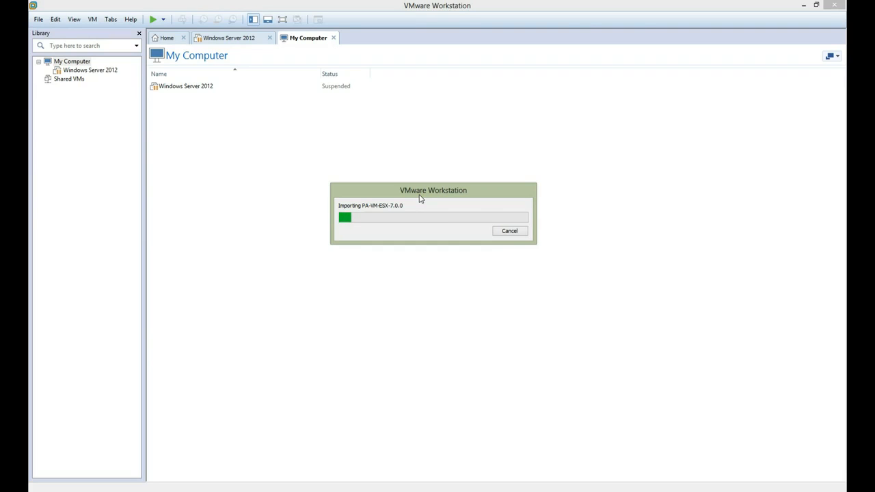
{"action": "left_click", "coordinate": [391, 194]}
{"action": "left_click_drag", "start_coordinate": [392, 194], "coordinate": [384, 184]}
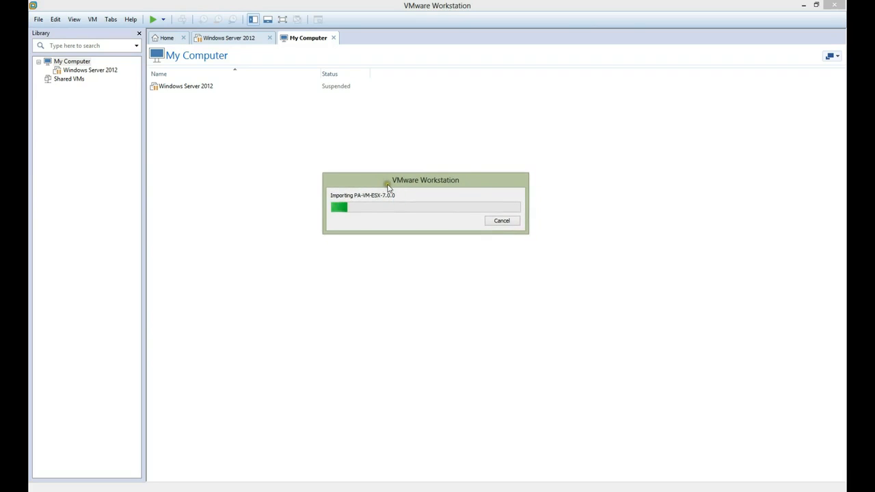
{"action": "left_click_drag", "start_coordinate": [390, 184], "coordinate": [401, 185]}
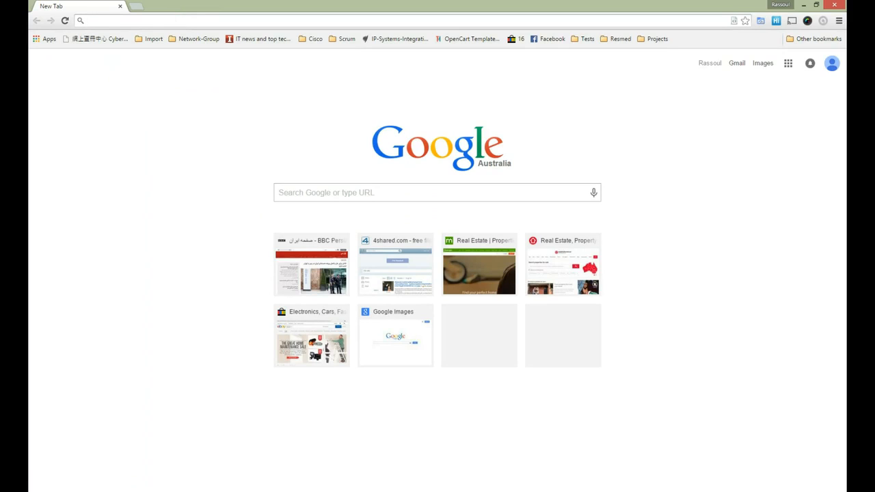
Switch to the Chrome browser, clear the Palo Alto folder window out of the way and search Google for PA-VM-ESX-7.0.0.ova
{"action": "key", "text": "alt+Tab"}
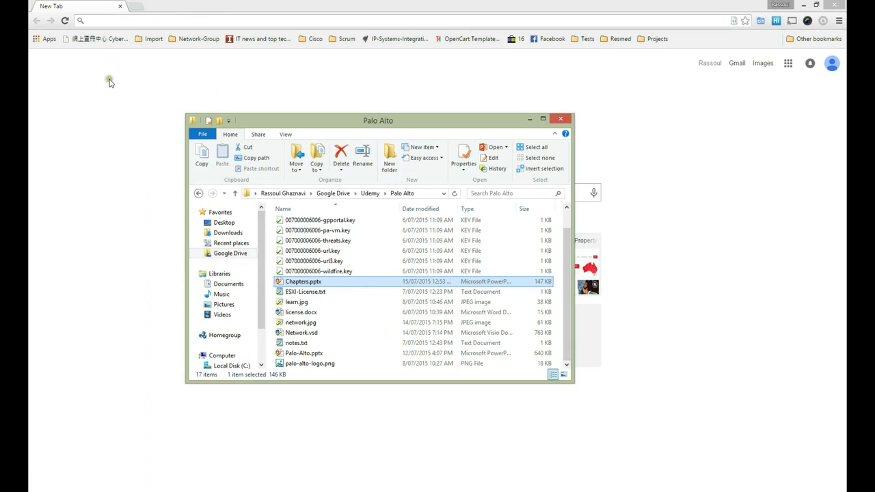
{"action": "left_click_drag", "start_coordinate": [388, 128], "coordinate": [0, 140]}
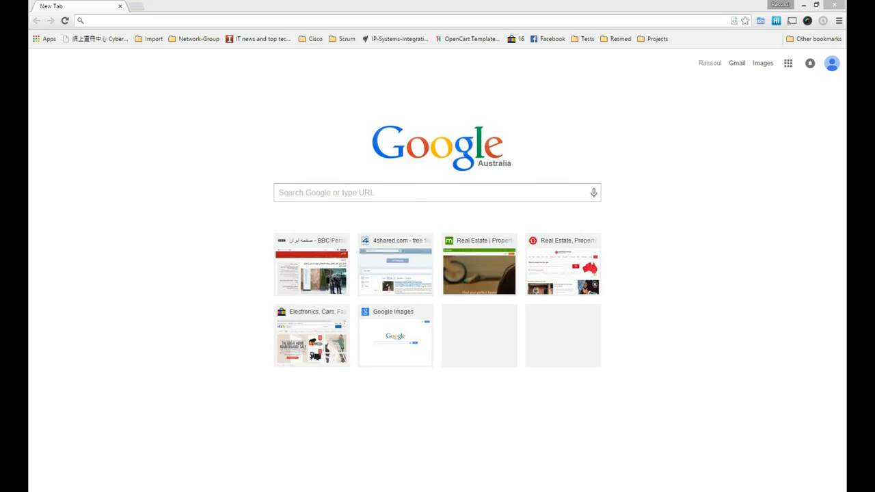
{"action": "left_click", "coordinate": [301, 192]}
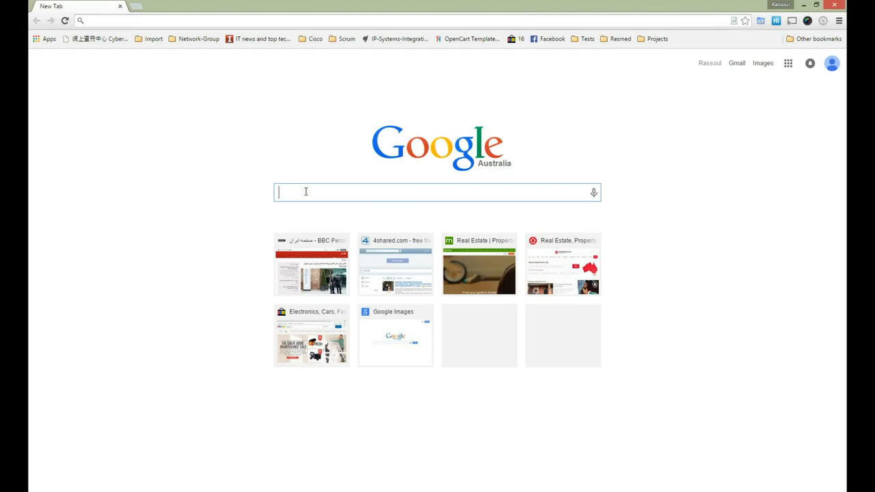
{"action": "type", "text": "pa-vm-ESX-7.0.0.ova"}
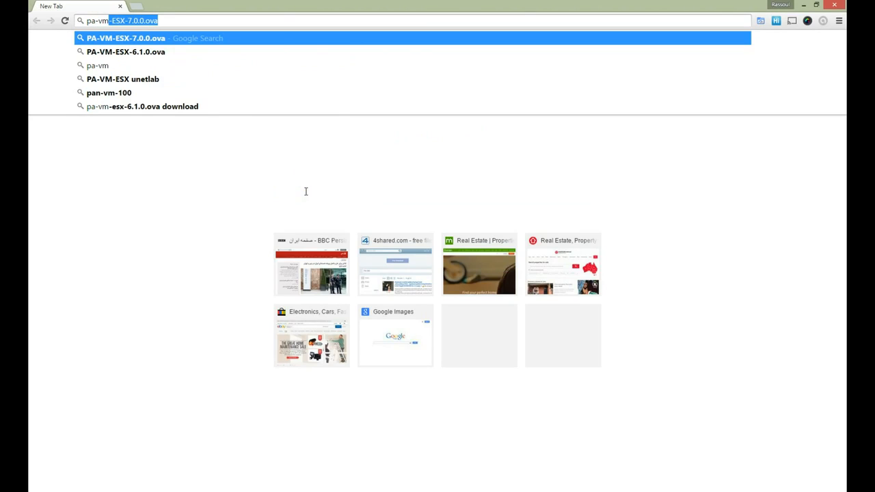
{"action": "key", "text": "Return"}
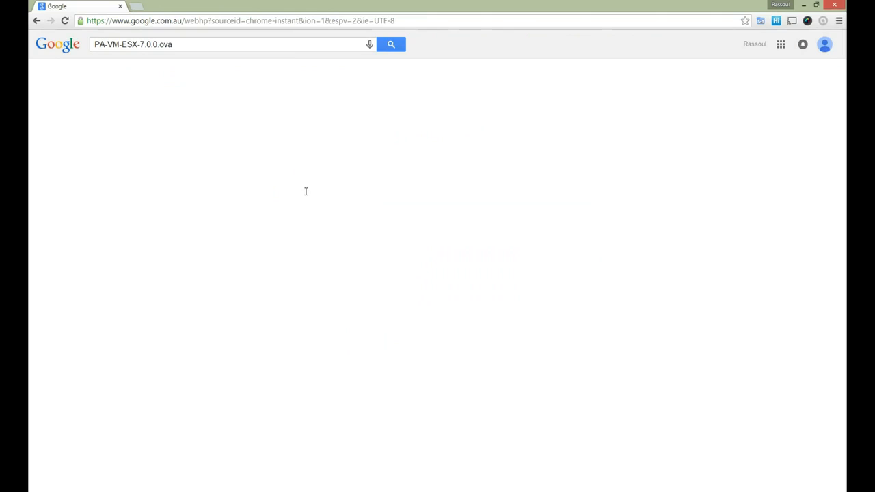
{"action": "left_click", "coordinate": [177, 21]}
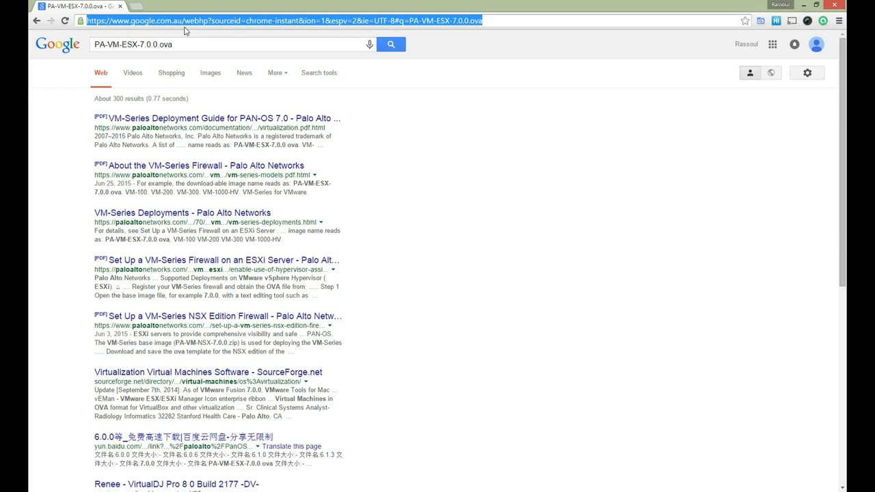
{"action": "type", "text": "pa"}
{"action": "key", "text": "Down"}
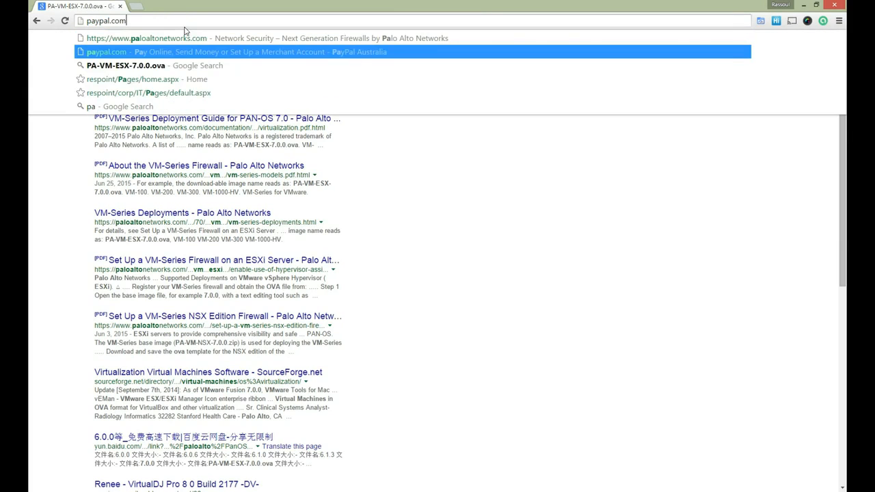
{"action": "key", "text": "Up"}
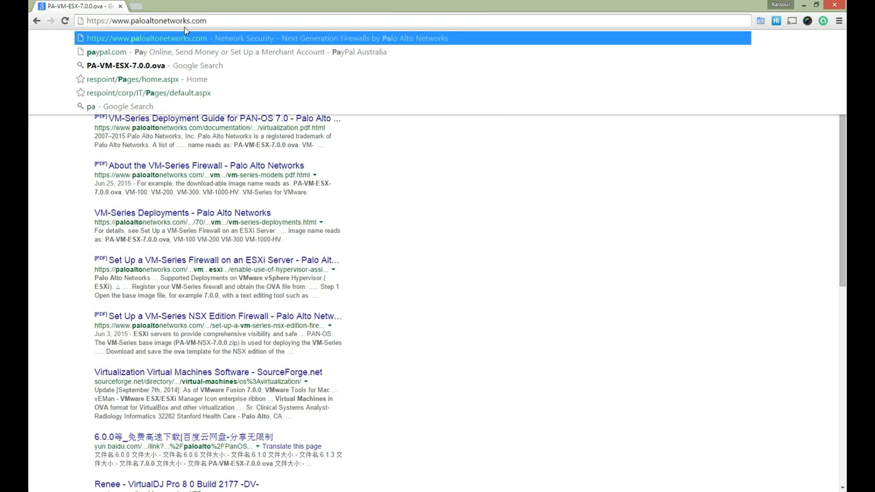
{"action": "key", "text": "BackSpace"}
{"action": "key", "text": "BackSpace"}
{"action": "key", "text": "BackSpace"}
{"action": "key", "text": "BackSpace"}
{"action": "key", "text": "BackSpace"}
{"action": "key", "text": "BackSpace"}
{"action": "key", "text": "BackSpace"}
{"action": "key", "text": "BackSpace"}
{"action": "key", "text": "BackSpace"}
{"action": "key", "text": "BackSpace"}
{"action": "key", "text": "BackSpace"}
{"action": "key", "text": "BackSpace"}
{"action": "key", "text": "BackSpace"}
{"action": "key", "text": "BackSpace"}
{"action": "key", "text": "BackSpace"}
{"action": "key", "text": "BackSpace"}
{"action": "key", "text": "BackSpace"}
{"action": "key", "text": "BackSpace"}
{"action": "key", "text": "BackSpace"}
{"action": "key", "text": "BackSpace"}
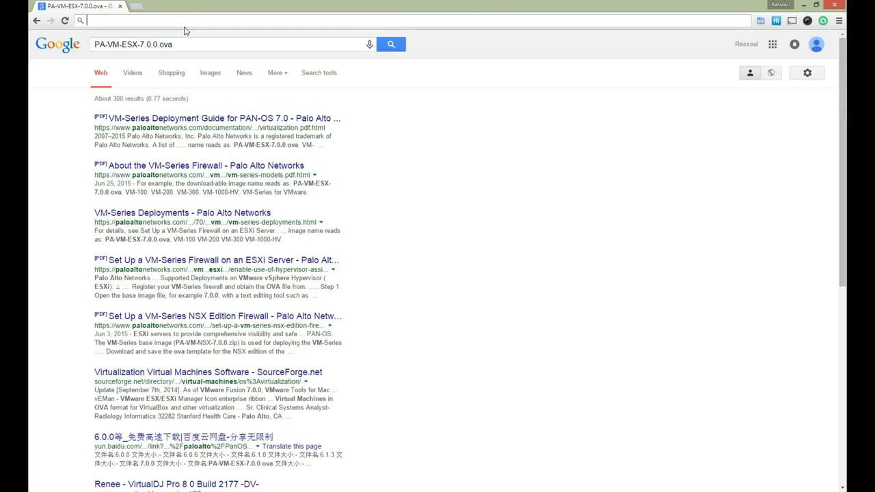
Search Google for PA-VM-ESX-6.1.0.ova and view the "Index of /" result in a new tab, returning to the search results
{"action": "type", "text": "pa-vm"}
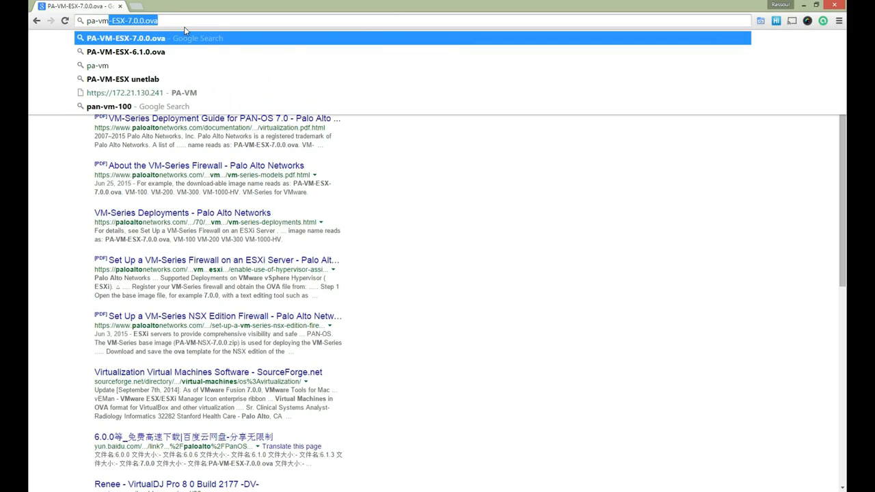
{"action": "key", "text": "Down"}
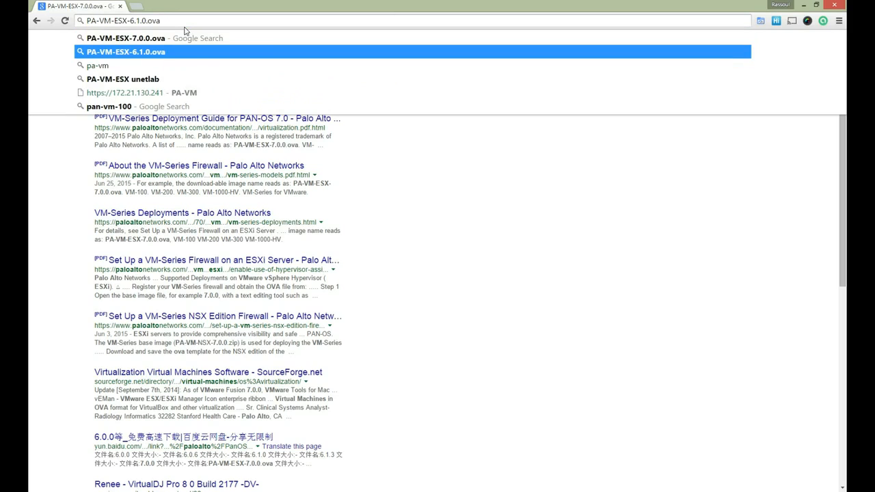
{"action": "key", "text": "Return"}
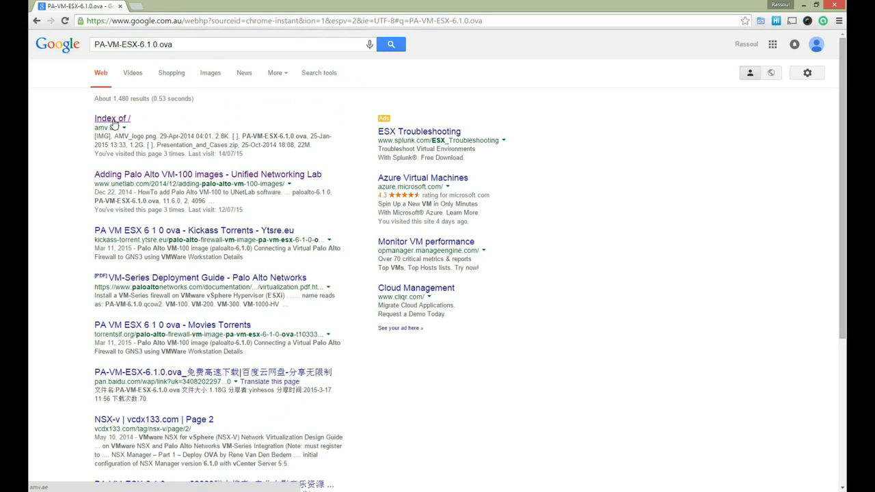
{"action": "right_click", "coordinate": [117, 122]}
{"action": "left_click", "coordinate": [136, 129]}
{"action": "left_click", "coordinate": [157, 7]}
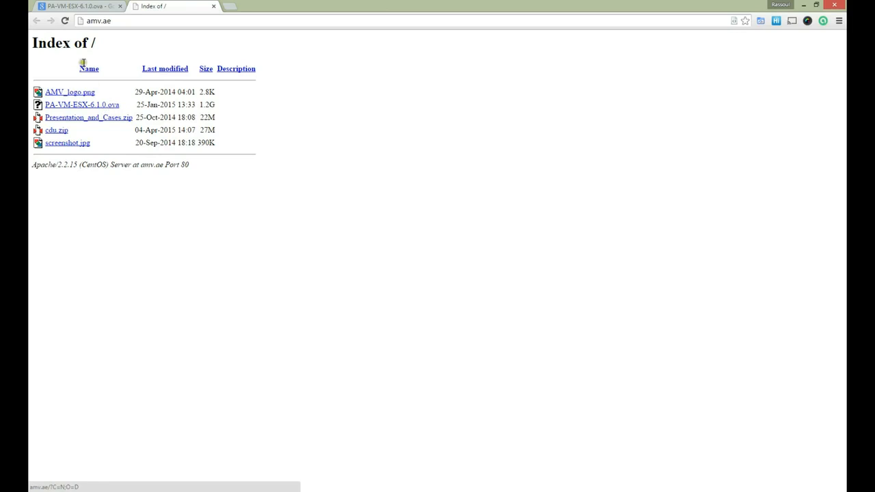
{"action": "left_click", "coordinate": [95, 8]}
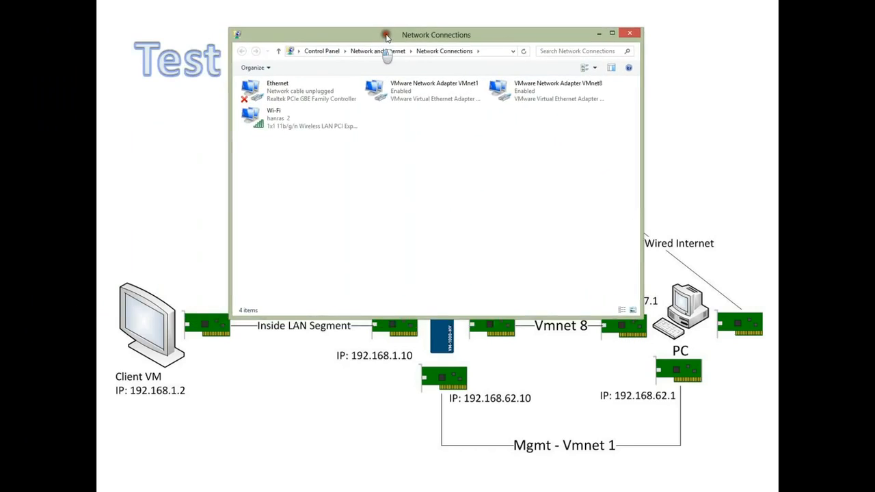
Shorten the Network Connections window and place it above the network adapters in the Test Lab Design diagram
{"action": "left_click_drag", "start_coordinate": [405, 12], "coordinate": [398, 9]}
{"action": "left_click_drag", "start_coordinate": [497, 290], "coordinate": [501, 165]}
{"action": "left_click_drag", "start_coordinate": [516, 7], "coordinate": [501, 58]}
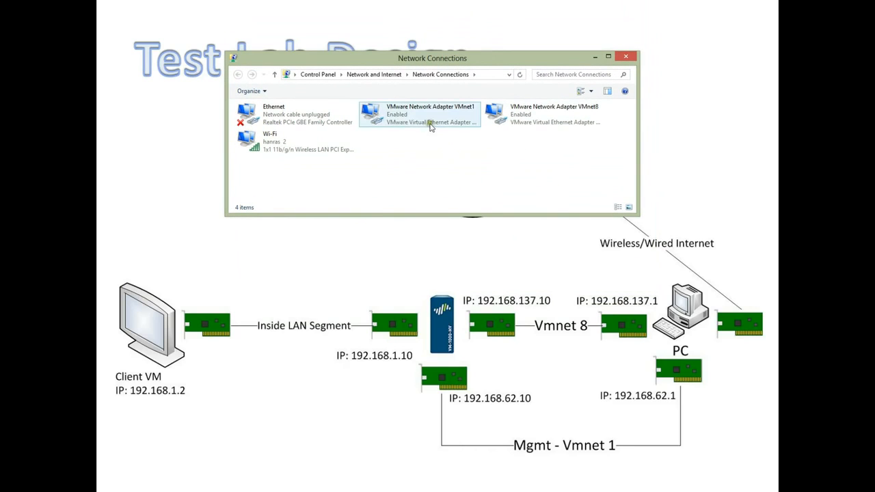
Check the IPv4 address of VMware Network Adapter VMnet8 in its connection details against the lab diagram
{"action": "left_click", "coordinate": [569, 117]}
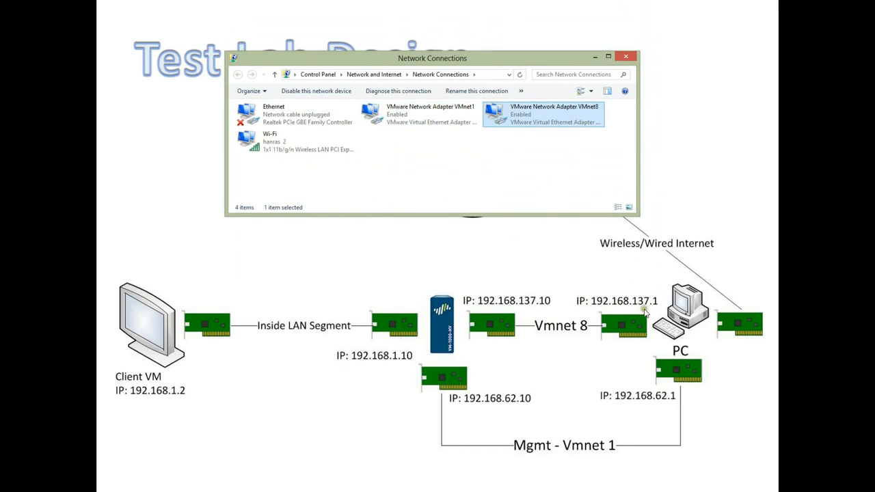
{"action": "right_click", "coordinate": [531, 113]}
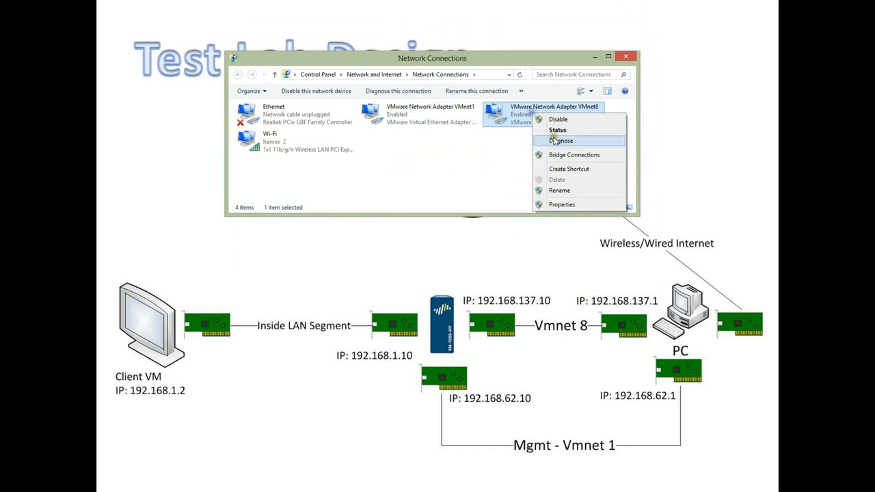
{"action": "left_click", "coordinate": [558, 130]}
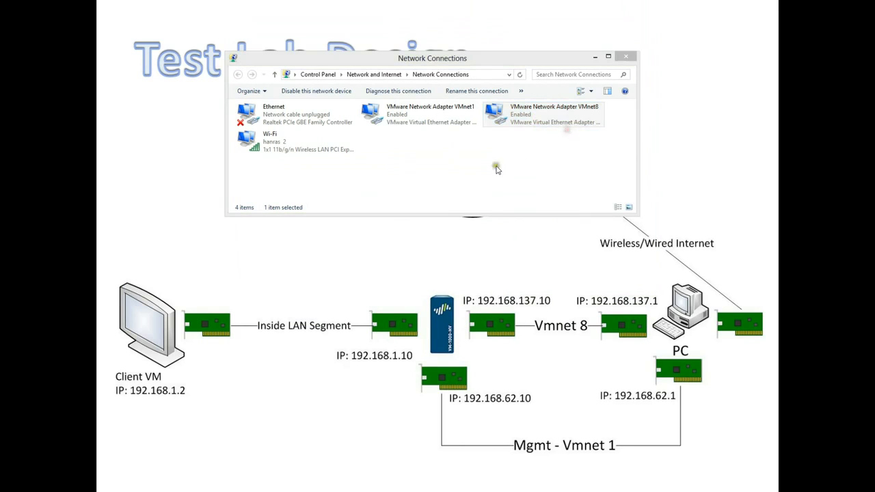
{"action": "left_click_drag", "start_coordinate": [24, 86], "coordinate": [349, 68]}
{"action": "left_click", "coordinate": [282, 155]}
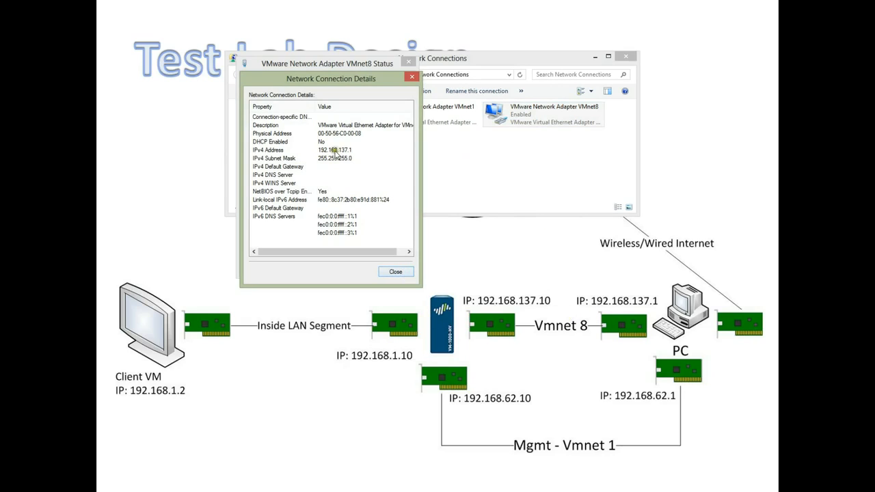
{"action": "left_click", "coordinate": [400, 271]}
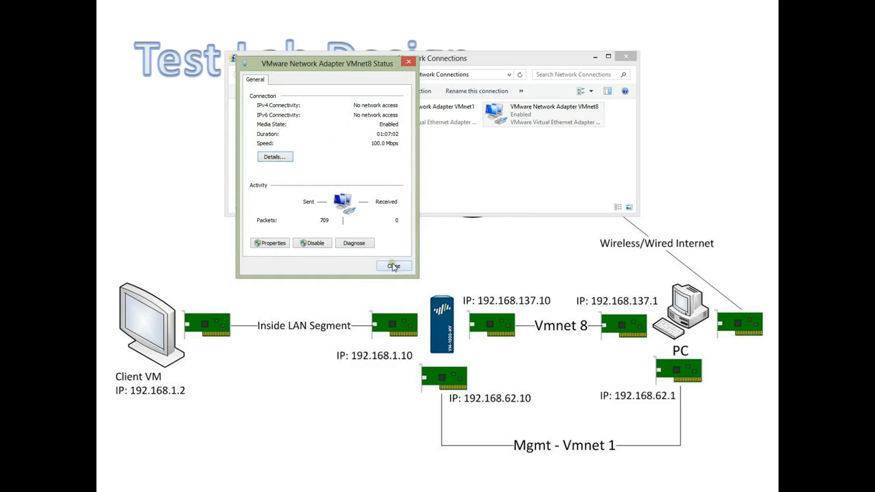
{"action": "left_click", "coordinate": [393, 265]}
Check the IPv4 address of VMware Network Adapter VMnet1 in its connection details, and close Network Connections
{"action": "right_click", "coordinate": [416, 116]}
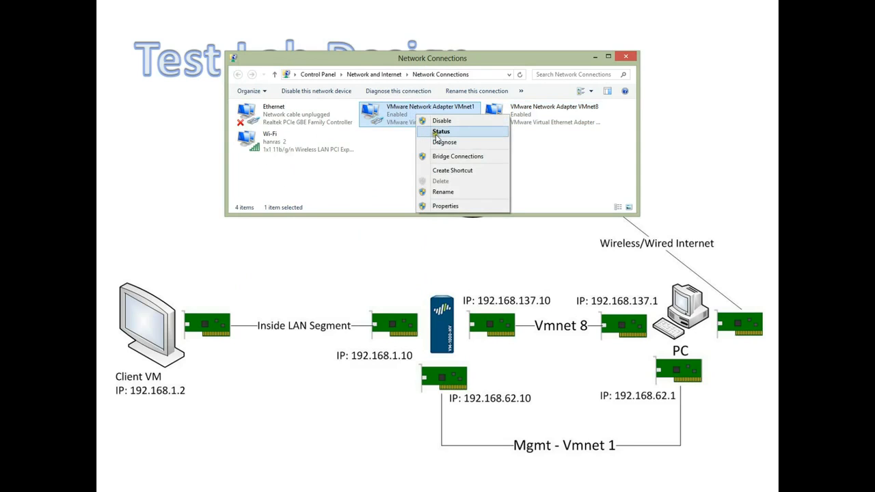
{"action": "left_click", "coordinate": [437, 134]}
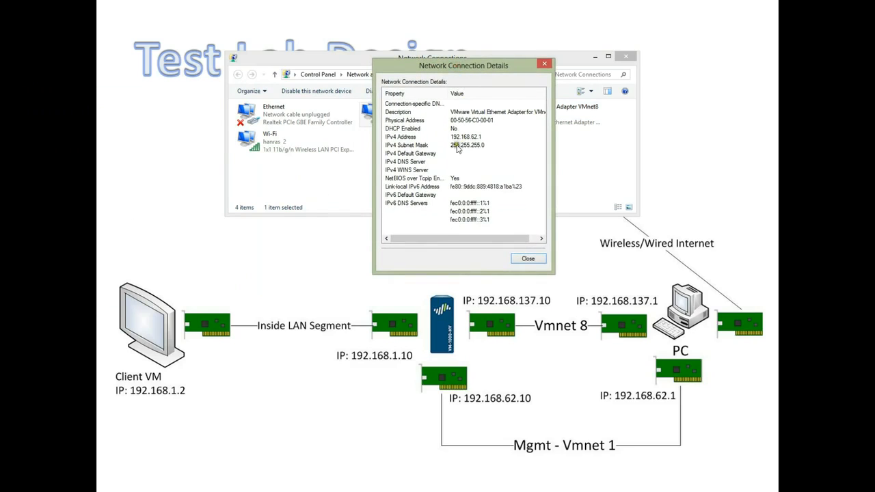
{"action": "left_click_drag", "start_coordinate": [462, 73], "coordinate": [261, 78]}
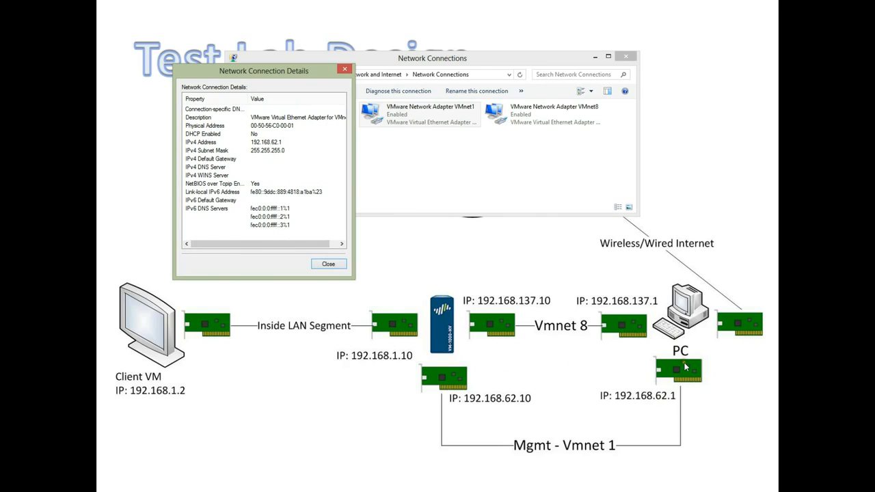
{"action": "left_click", "coordinate": [326, 265]}
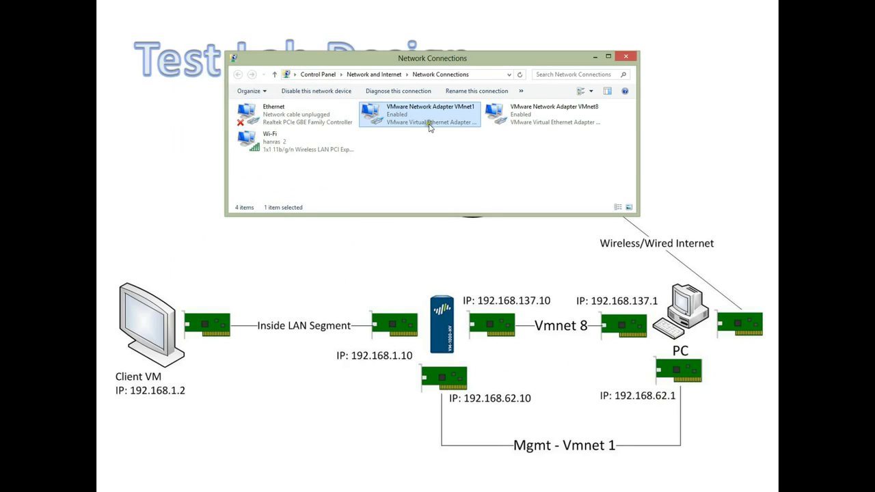
{"action": "left_click", "coordinate": [626, 58]}
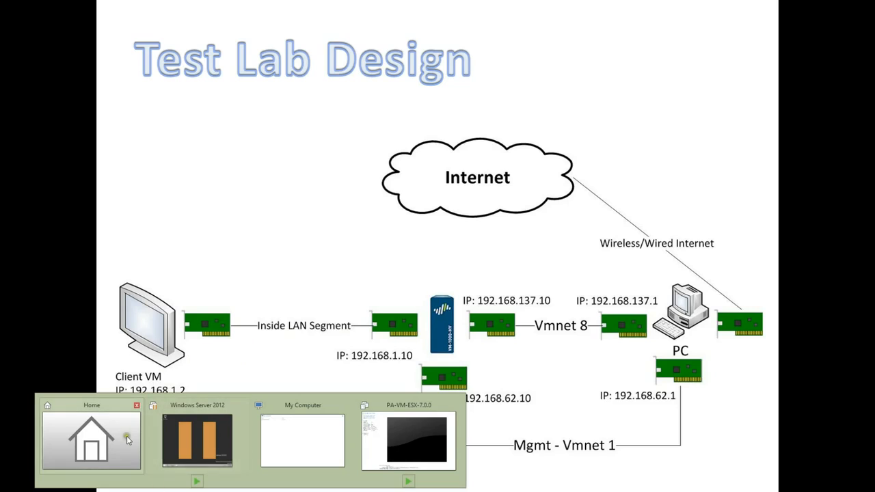
Switch to VMware Workstation and check the Windows Server 2012 virtual machine's network adapter settings, closing them without changes
{"action": "mouse_move", "coordinate": [126, 438]}
{"action": "left_click", "coordinate": [129, 437]}
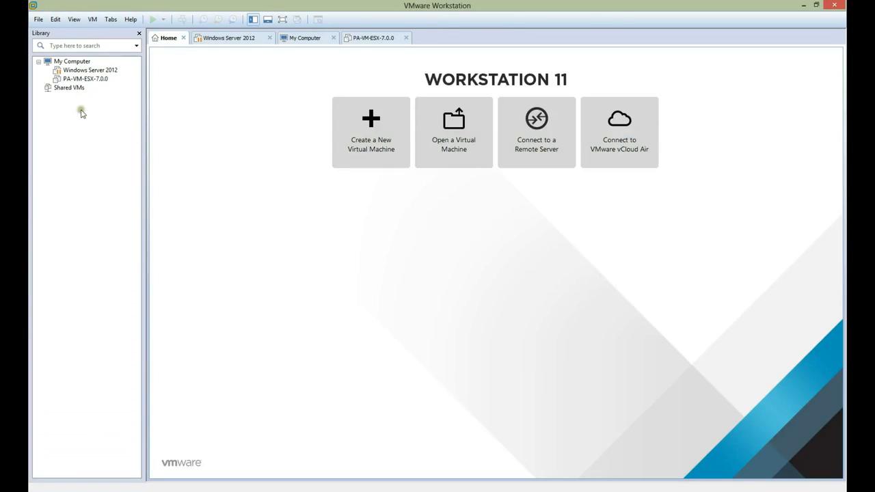
{"action": "right_click", "coordinate": [91, 71]}
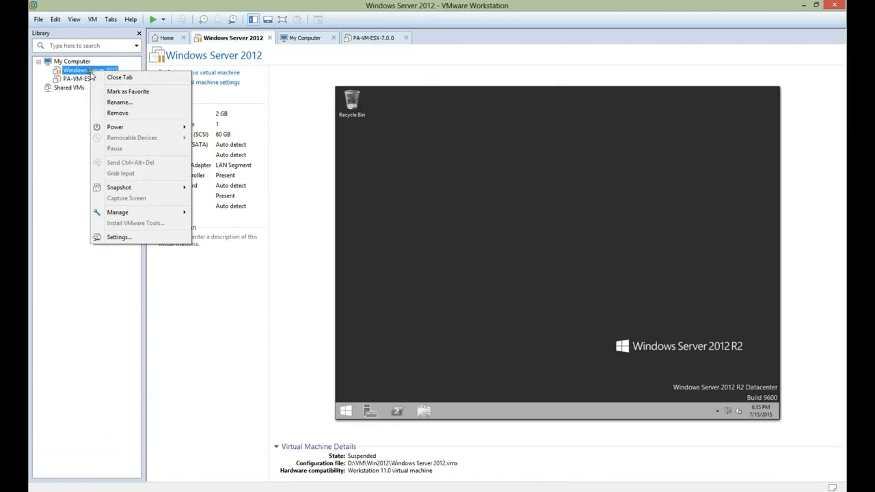
{"action": "left_click", "coordinate": [134, 238]}
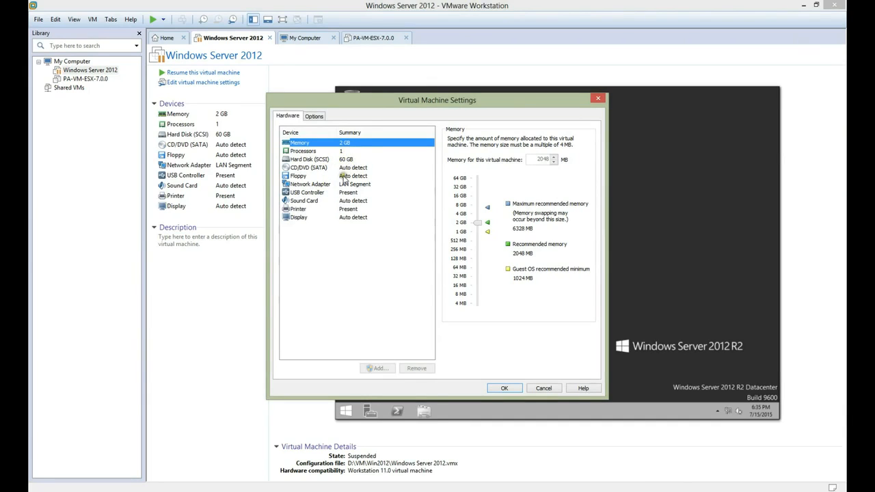
{"action": "left_click", "coordinate": [316, 186]}
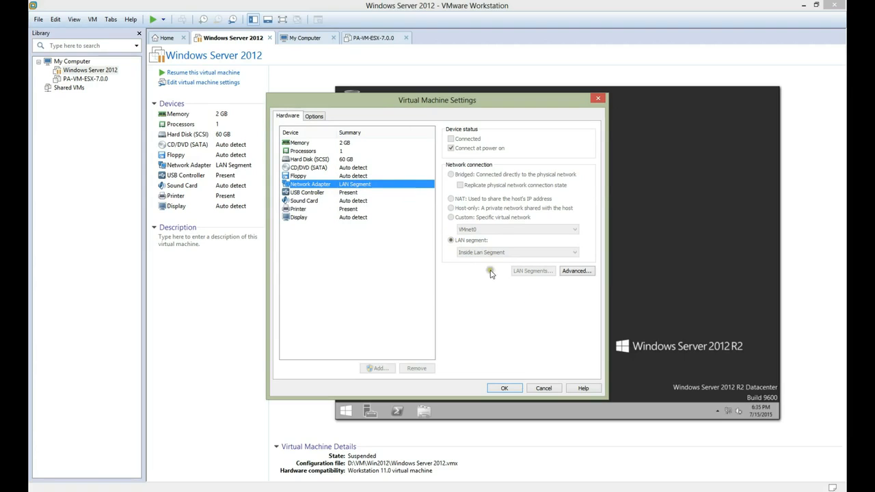
{"action": "left_click", "coordinate": [544, 388]}
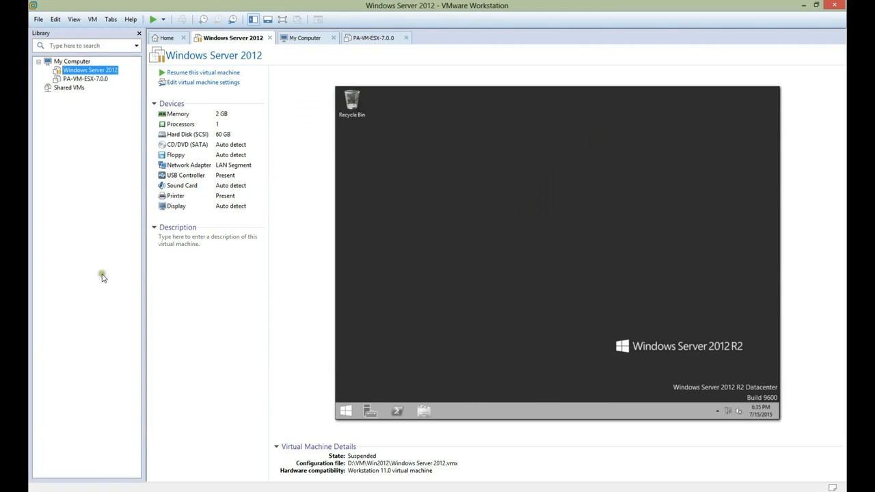
Open the settings of the PA-VM-ESX-7.0.0 virtual machine and examine its processors, hard disk and both network adapters
{"action": "left_click", "coordinate": [71, 80]}
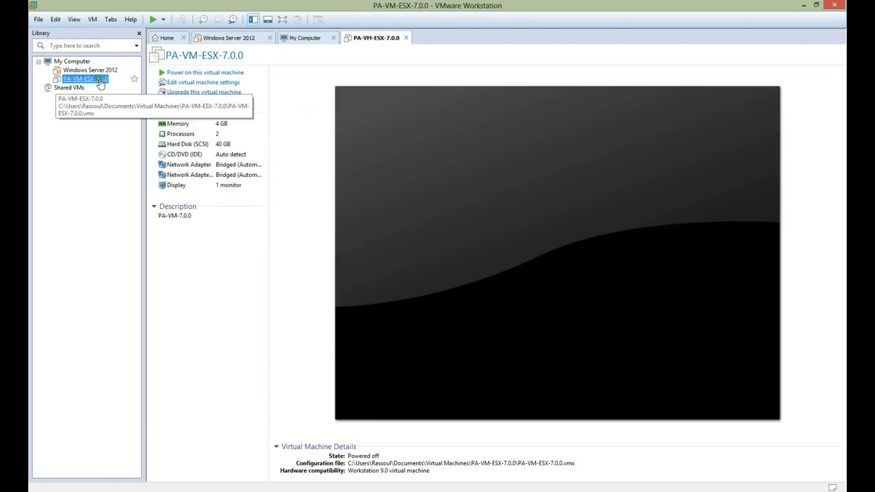
{"action": "right_click", "coordinate": [97, 80]}
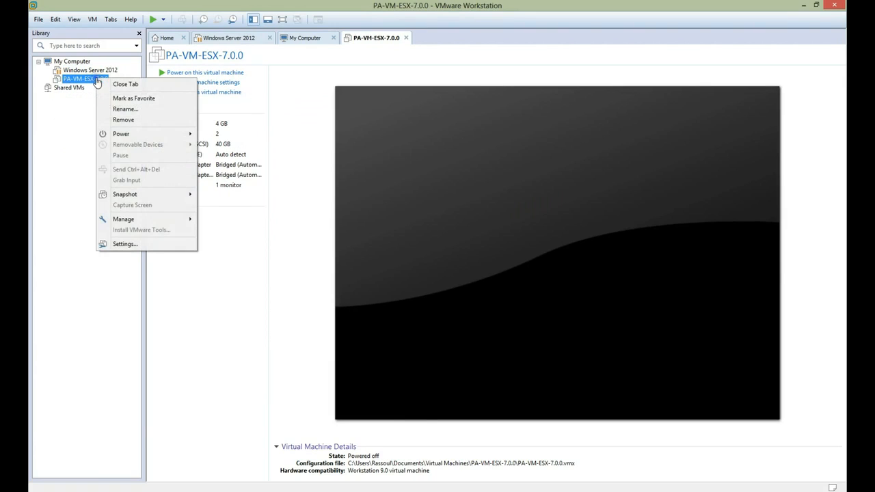
{"action": "left_click", "coordinate": [166, 246]}
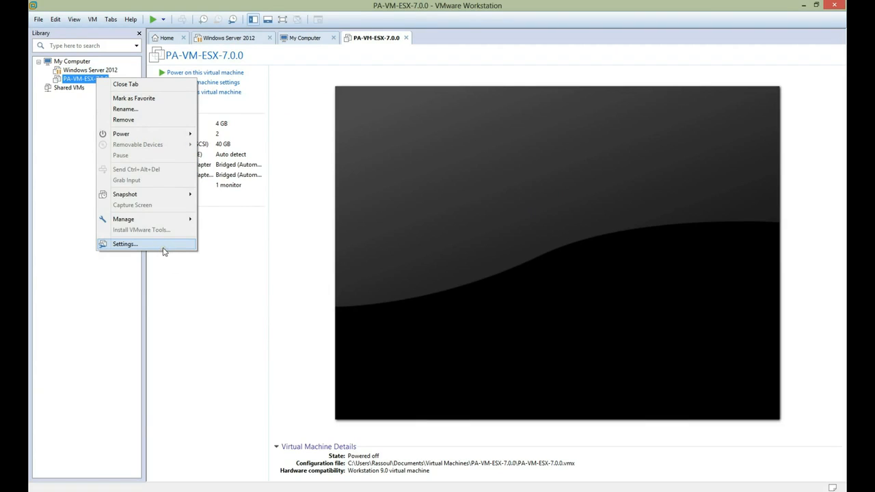
{"action": "left_click", "coordinate": [164, 246]}
{"action": "left_click_drag", "start_coordinate": [386, 101], "coordinate": [366, 82]}
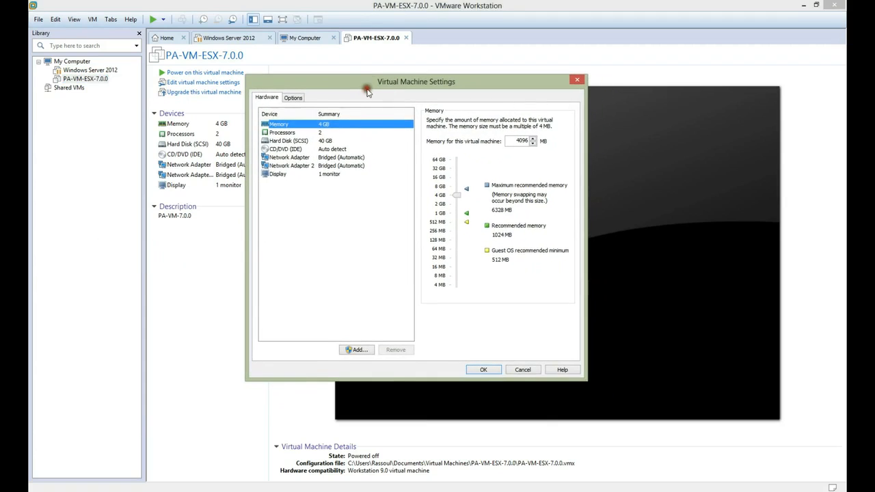
{"action": "left_click", "coordinate": [286, 134]}
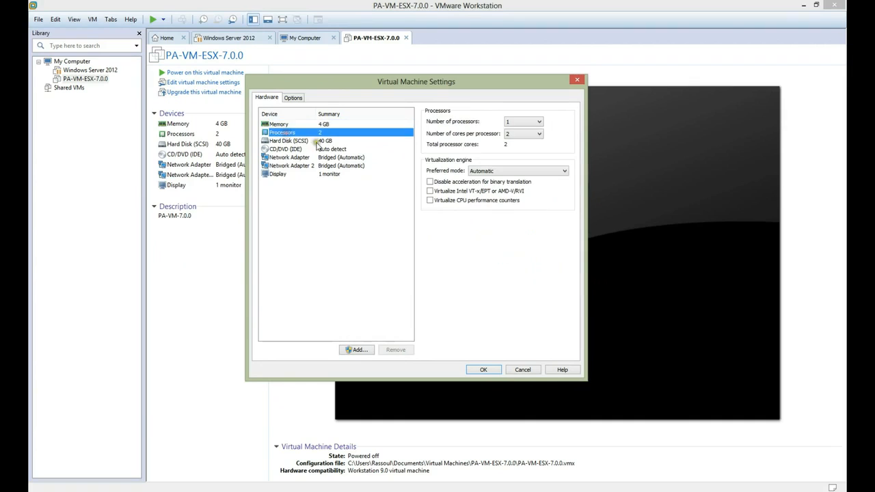
{"action": "left_click", "coordinate": [288, 141]}
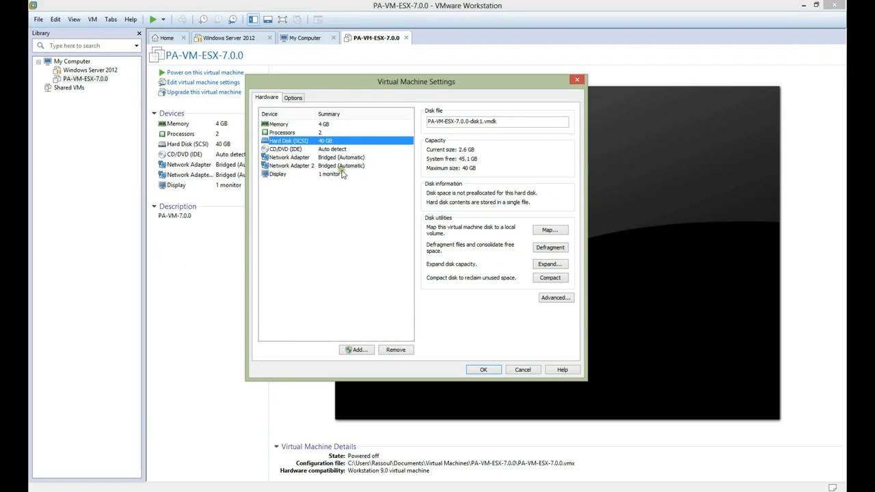
{"action": "left_click", "coordinate": [333, 158]}
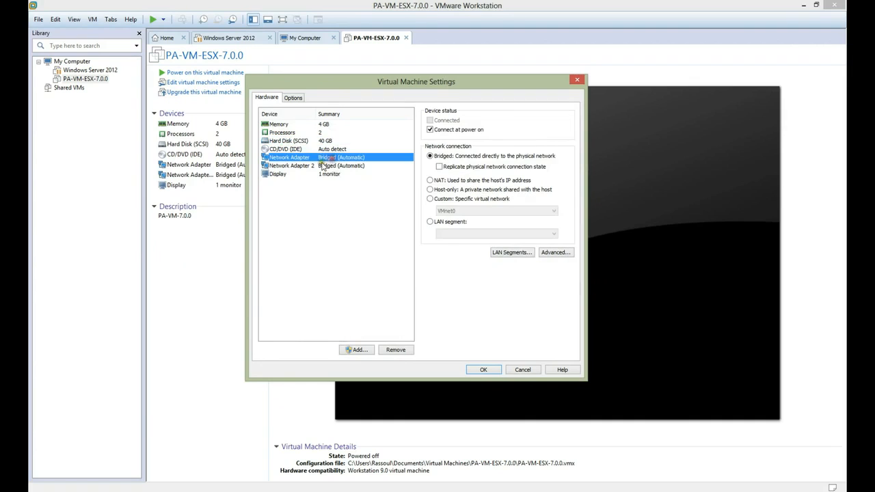
{"action": "left_click", "coordinate": [307, 166]}
{"action": "left_click", "coordinate": [309, 159]}
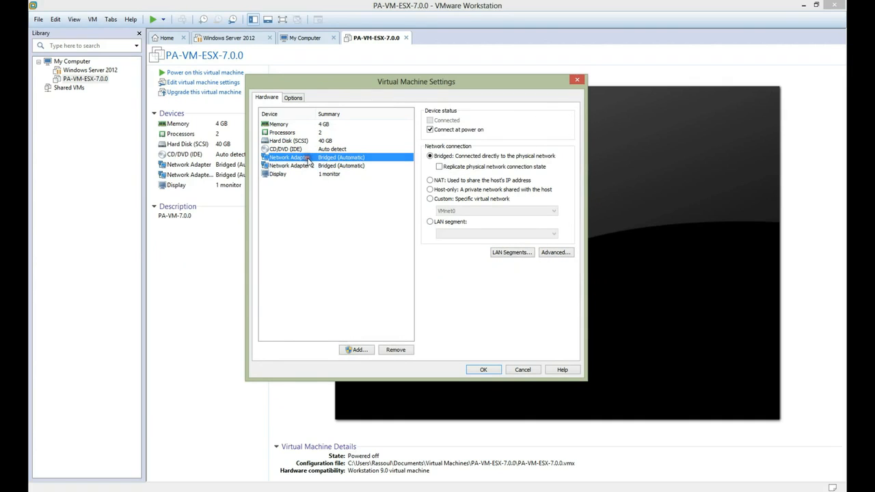
Consult the Test Lab Design diagram and connect the firewall's first network adapter to the custom network VMnet1 (Host-only)
{"action": "left_click", "coordinate": [803, 5]}
{"action": "left_click", "coordinate": [197, 490]}
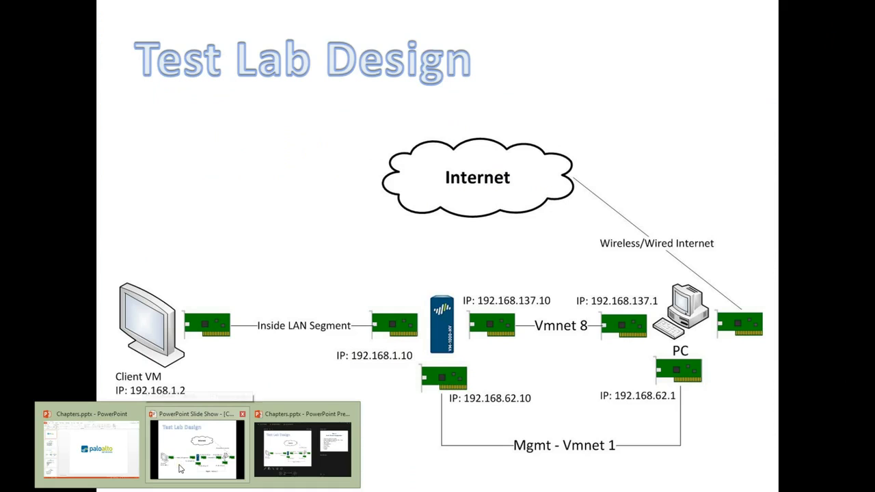
{"action": "left_click", "coordinate": [178, 466]}
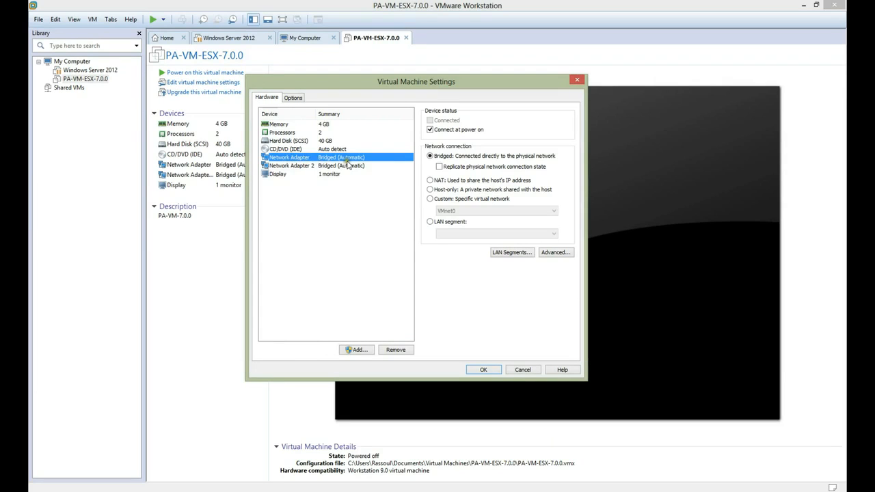
{"action": "left_click", "coordinate": [430, 198]}
{"action": "left_click", "coordinate": [451, 211]}
{"action": "left_click", "coordinate": [462, 226]}
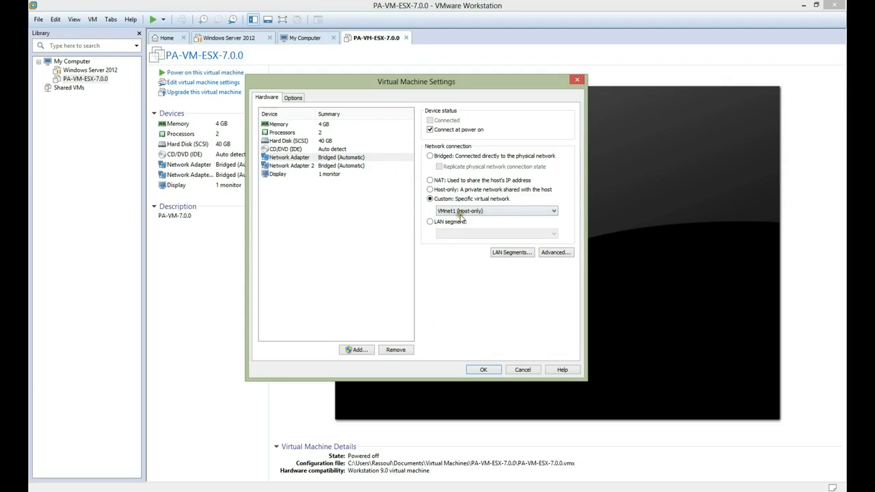
Assign Network Adapter 2 to the LAN segment Inside Lan Segment, and check the list of global LAN segments
{"action": "left_click", "coordinate": [342, 168]}
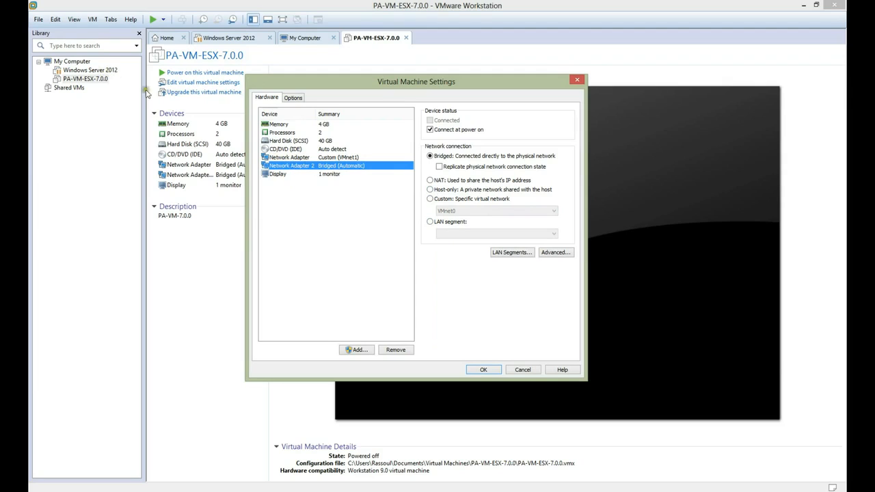
{"action": "left_click", "coordinate": [448, 222]}
{"action": "left_click", "coordinate": [460, 234]}
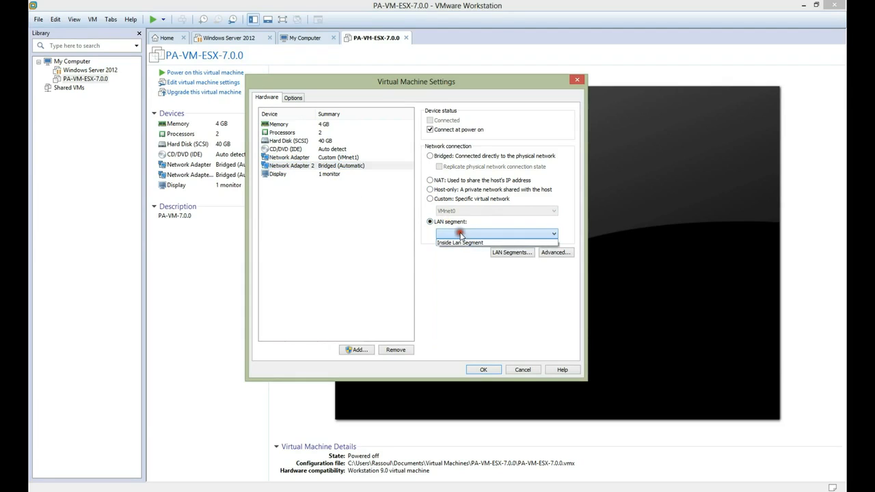
{"action": "left_click", "coordinate": [458, 242]}
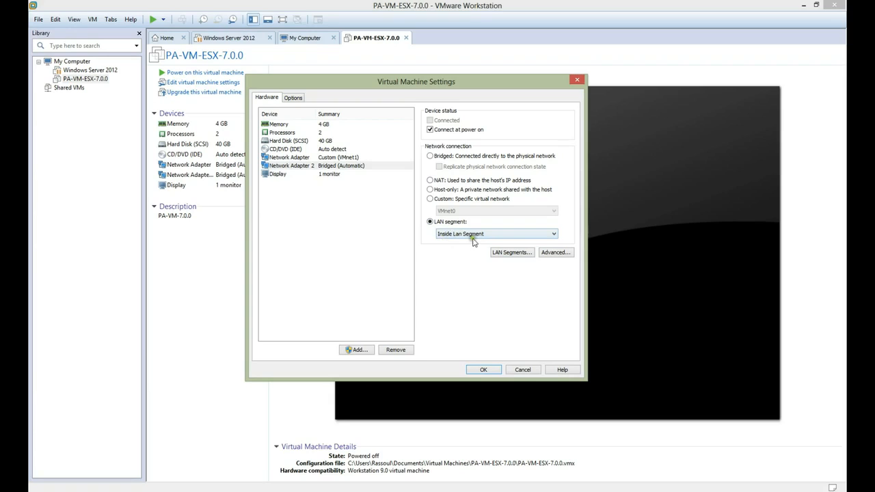
{"action": "left_click", "coordinate": [511, 252]}
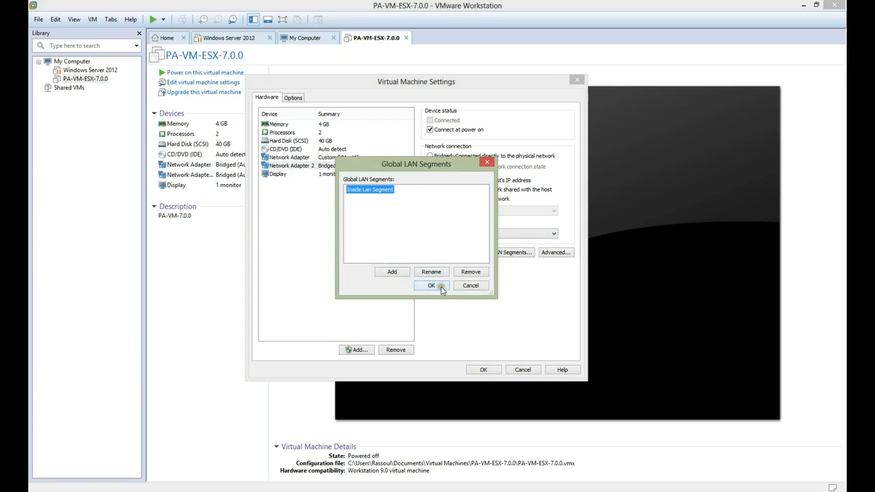
{"action": "left_click", "coordinate": [471, 286]}
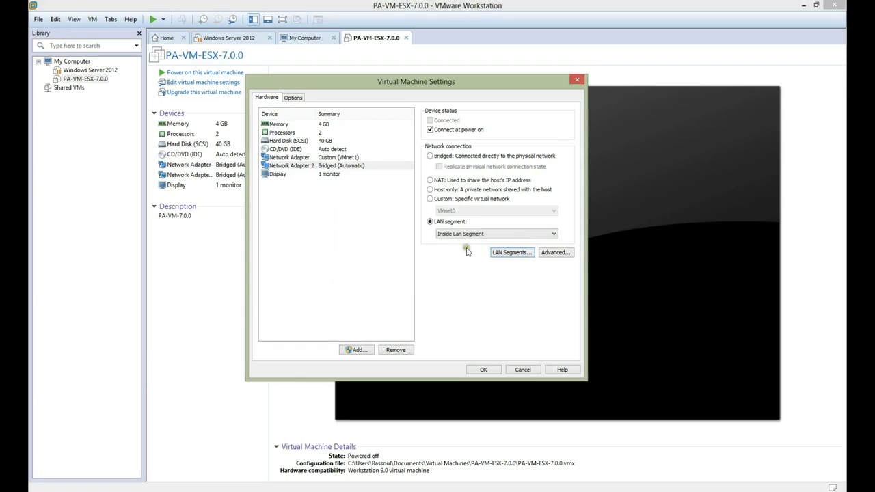
{"action": "left_click", "coordinate": [331, 167]}
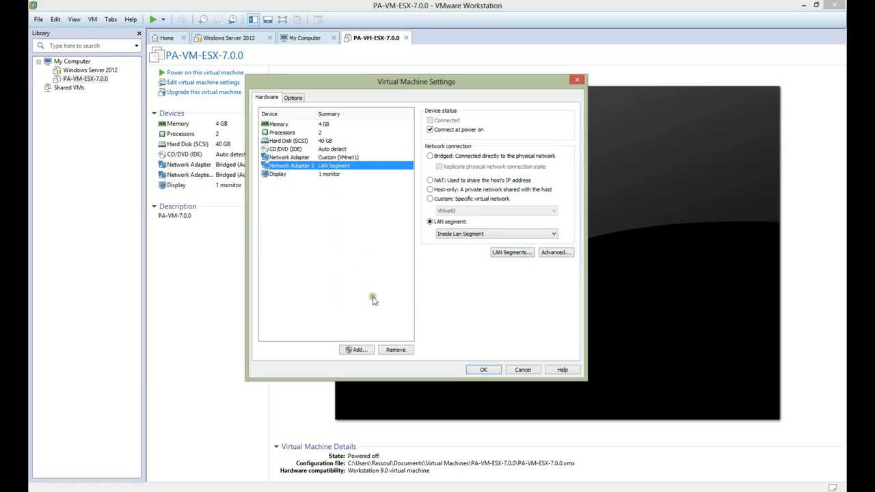
Add a third network adapter on the custom network VMnet8 (NAT), checking the choice against the Test Lab Design diagram
{"action": "left_click", "coordinate": [356, 350]}
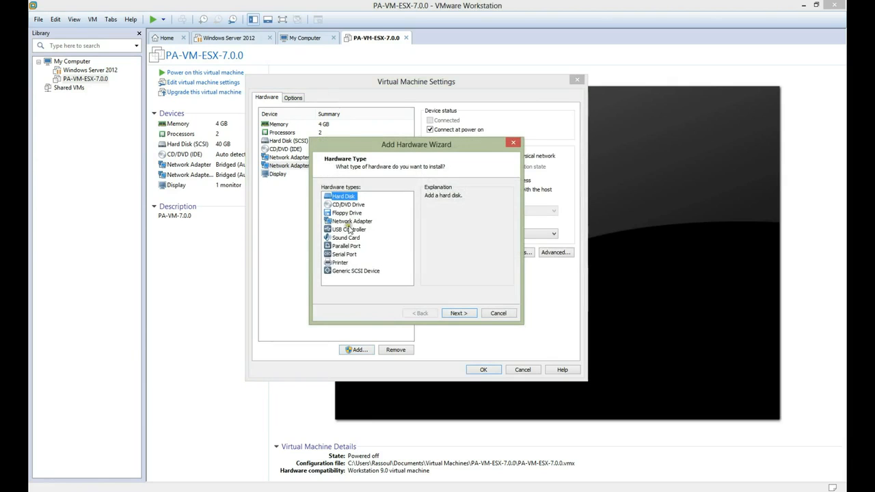
{"action": "left_click", "coordinate": [345, 223]}
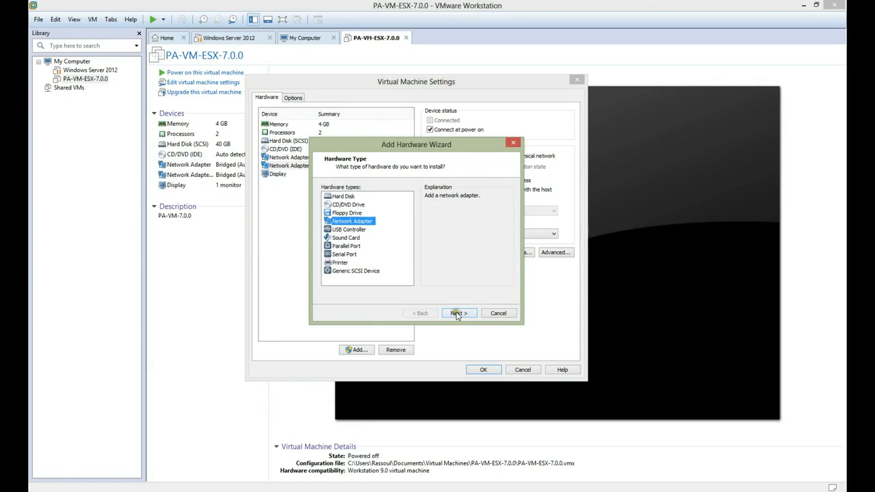
{"action": "left_click", "coordinate": [457, 313]}
{"action": "left_click", "coordinate": [339, 241]}
{"action": "left_click_drag", "start_coordinate": [366, 145], "coordinate": [416, 115]}
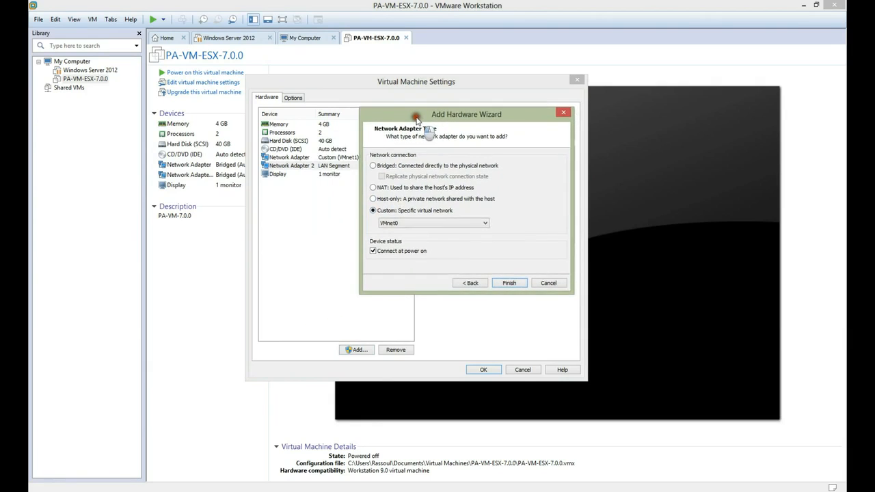
{"action": "left_click", "coordinate": [416, 223]}
{"action": "left_click", "coordinate": [411, 283]}
{"action": "left_click", "coordinate": [194, 490]}
{"action": "left_click", "coordinate": [198, 467]}
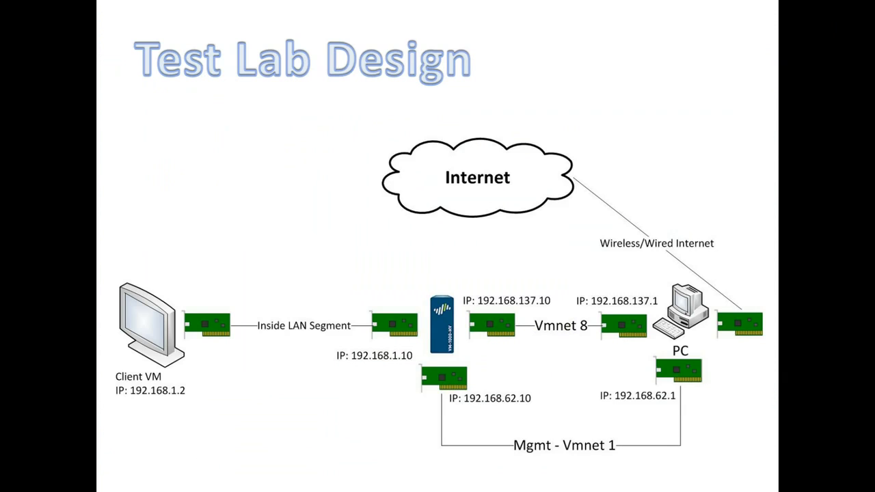
{"action": "key", "text": "alt+Tab"}
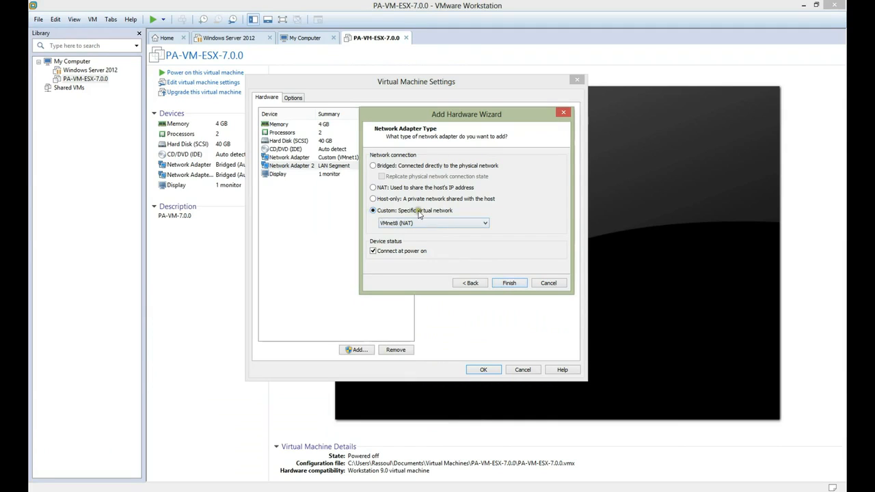
{"action": "left_click", "coordinate": [510, 283]}
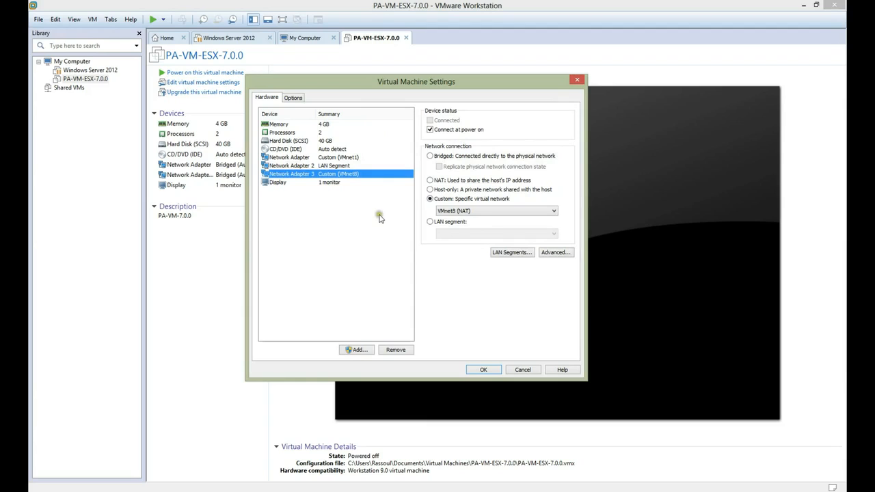
Review the network connections of all three adapters and save the PA-VM-ESX-7.0.0 virtual machine settings
{"action": "left_click", "coordinate": [339, 158]}
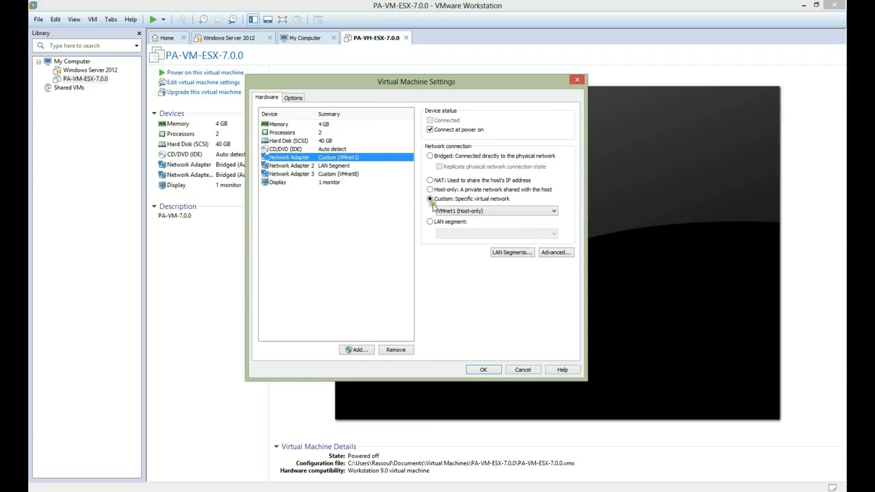
{"action": "left_click", "coordinate": [335, 166]}
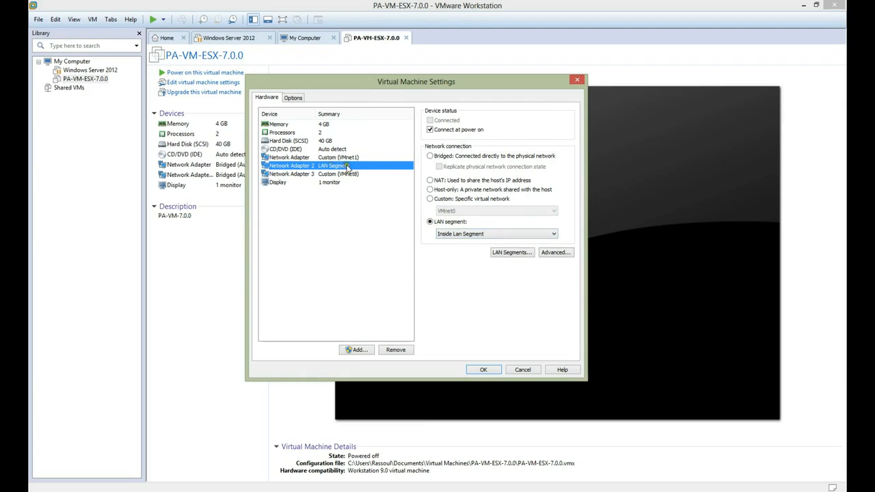
{"action": "left_click", "coordinate": [322, 175]}
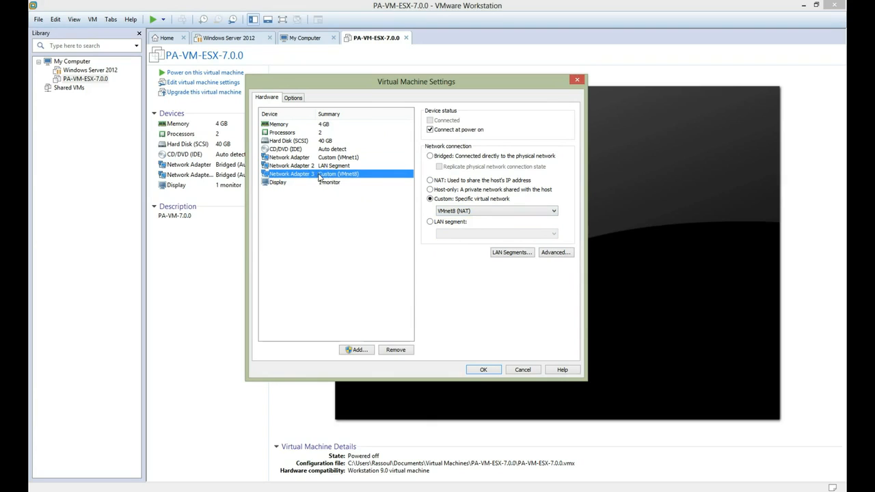
{"action": "left_click", "coordinate": [485, 369]}
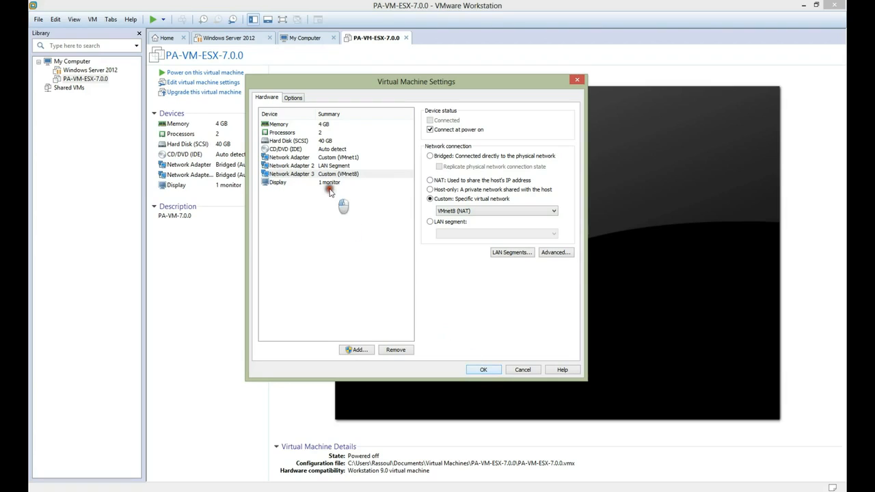
{"action": "left_click", "coordinate": [328, 175]}
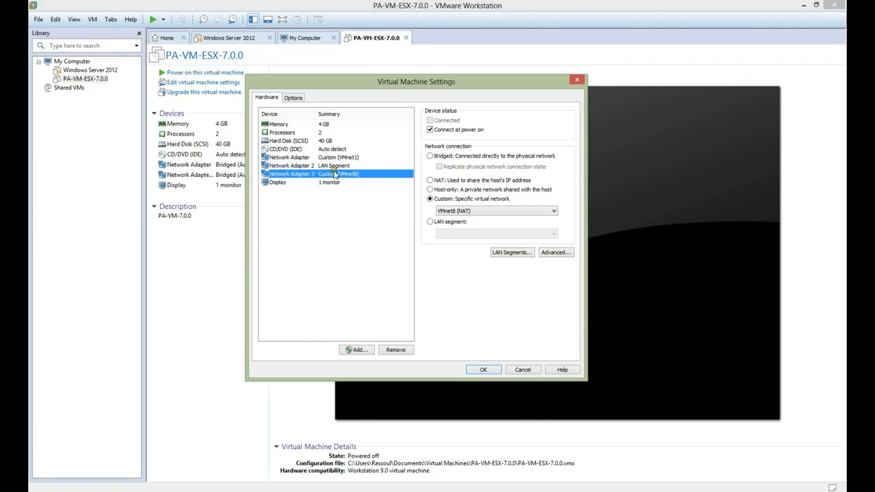
{"action": "left_click", "coordinate": [487, 372]}
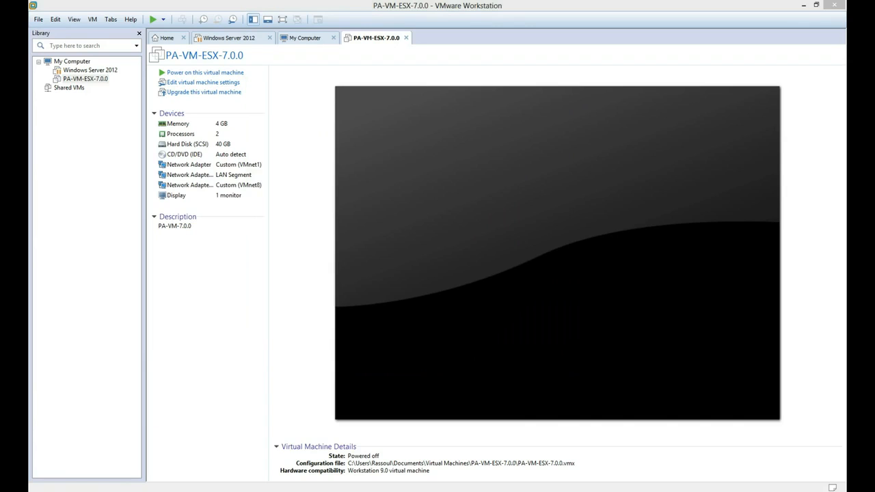
Open the configuration file PA-VM-ESX-7.0.0.vmx from the PA-VM-ESX-7.0.0 virtual machine folder in Notepad
{"action": "left_click_drag", "start_coordinate": [343, 65], "coordinate": [371, 76]}
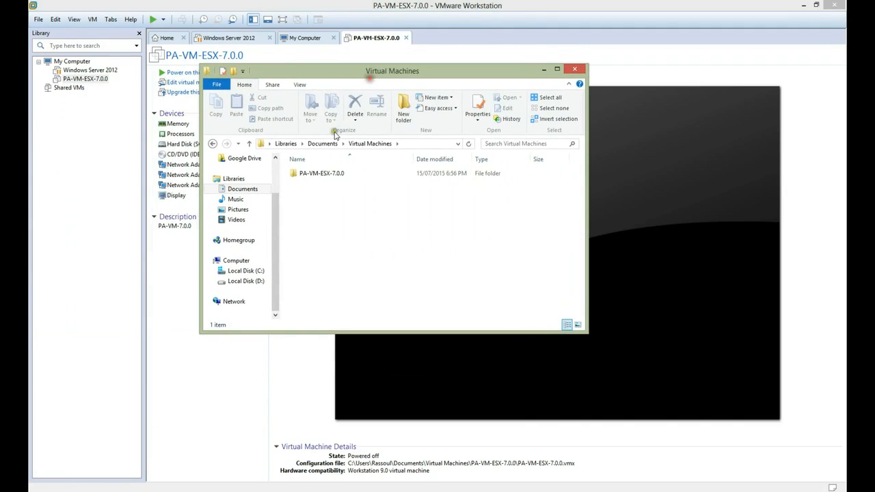
{"action": "left_click", "coordinate": [298, 175]}
{"action": "double_click", "coordinate": [321, 175]}
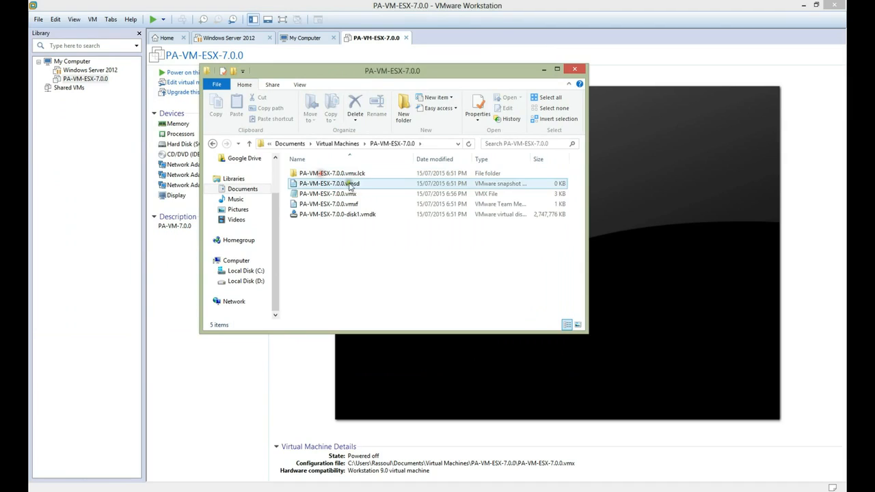
{"action": "left_click", "coordinate": [347, 195]}
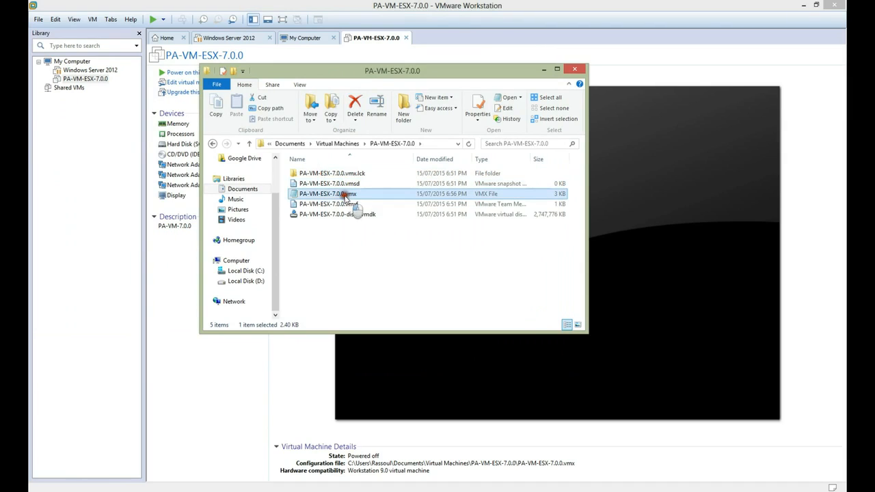
{"action": "right_click", "coordinate": [348, 196]}
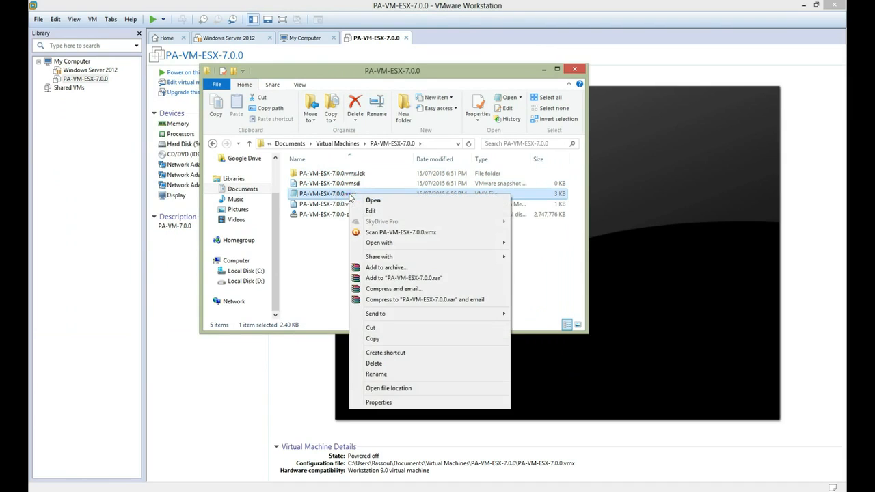
{"action": "mouse_move", "coordinate": [404, 243]}
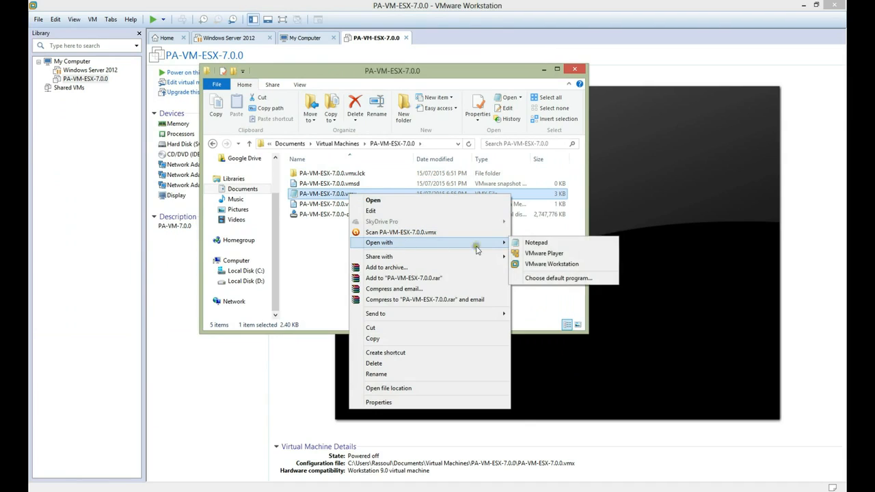
{"action": "left_click", "coordinate": [550, 243]}
{"action": "left_click_drag", "start_coordinate": [320, 104], "coordinate": [574, 86]}
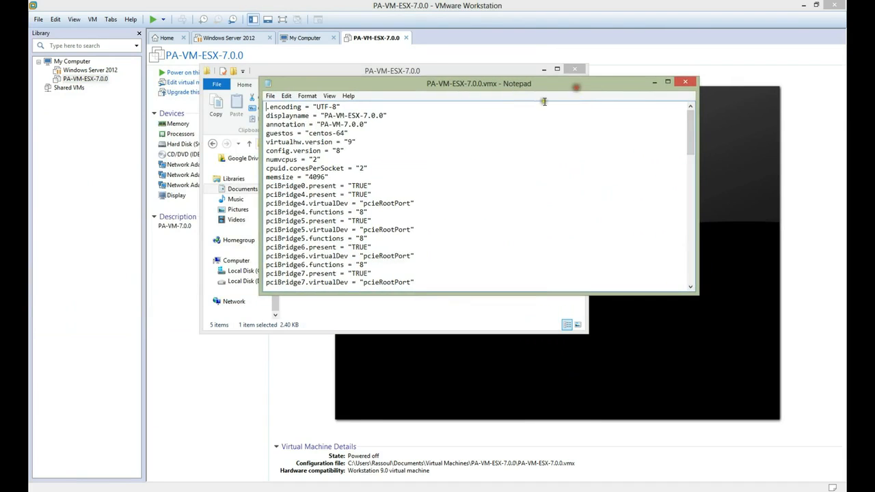
Examine the virtualDev entries of ethernet0, ethernet1 and ethernet2 in the .vmx file to compare their adapter types
{"action": "scroll", "coordinate": [327, 158], "scroll_direction": "down", "scroll_amount": 3}
{"action": "scroll", "coordinate": [327, 159], "scroll_direction": "down", "scroll_amount": 3}
{"action": "left_click_drag", "start_coordinate": [395, 293], "coordinate": [395, 365]}
{"action": "scroll", "coordinate": [366, 329], "scroll_direction": "down", "scroll_amount": 2}
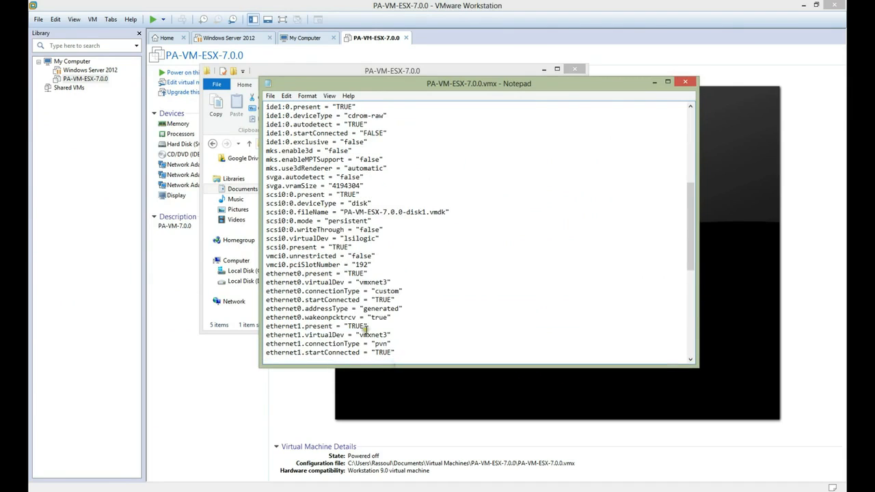
{"action": "double_click", "coordinate": [281, 282]}
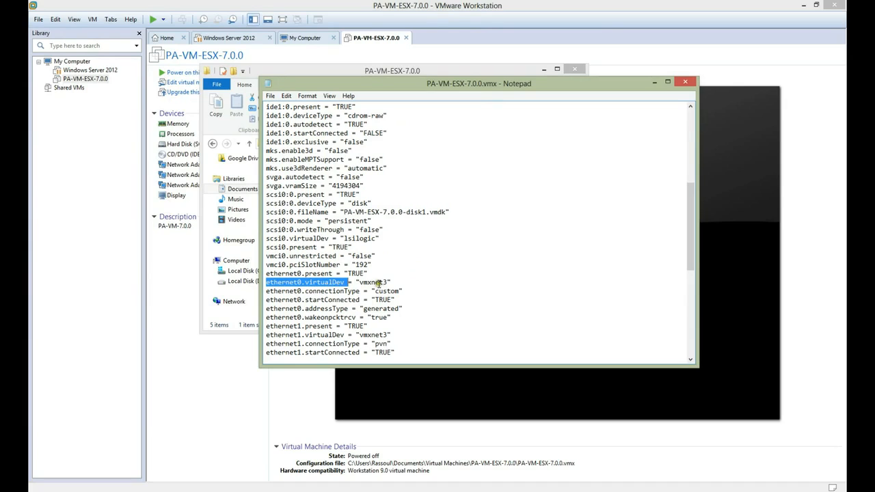
{"action": "left_click_drag", "start_coordinate": [388, 282], "coordinate": [363, 283]}
{"action": "scroll", "coordinate": [321, 295], "scroll_direction": "down", "scroll_amount": 1}
{"action": "scroll", "coordinate": [321, 296], "scroll_direction": "down", "scroll_amount": 1}
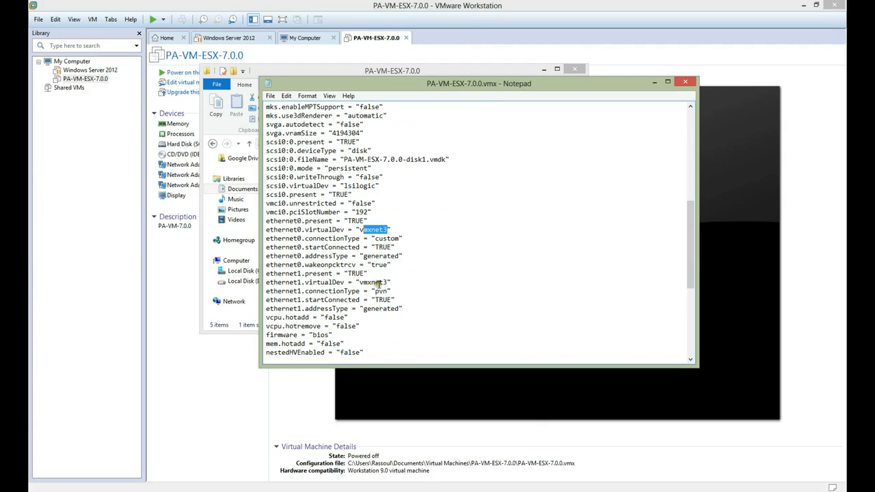
{"action": "left_click_drag", "start_coordinate": [388, 283], "coordinate": [357, 282]}
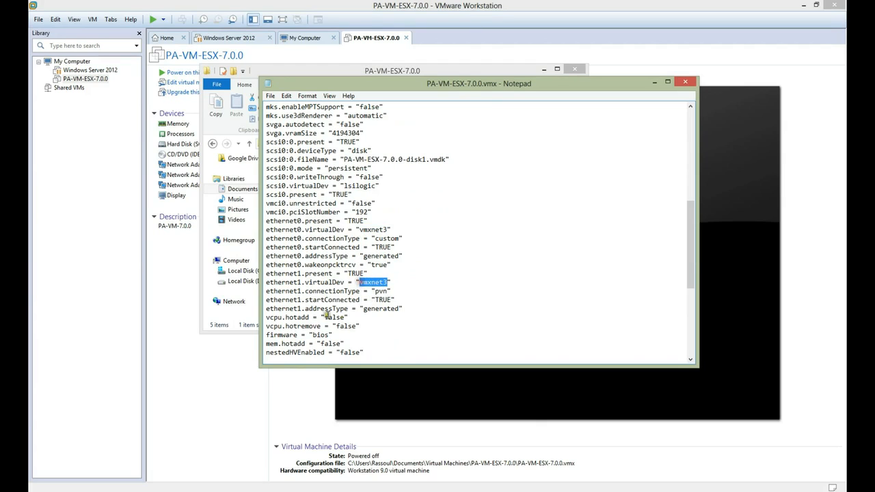
{"action": "scroll", "coordinate": [315, 303], "scroll_direction": "down", "scroll_amount": 7}
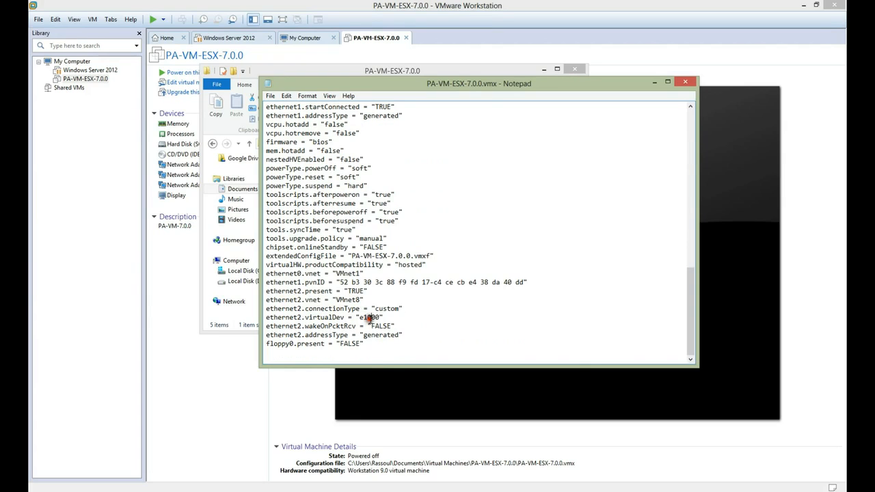
{"action": "scroll", "coordinate": [369, 317], "scroll_direction": "up", "scroll_amount": 4}
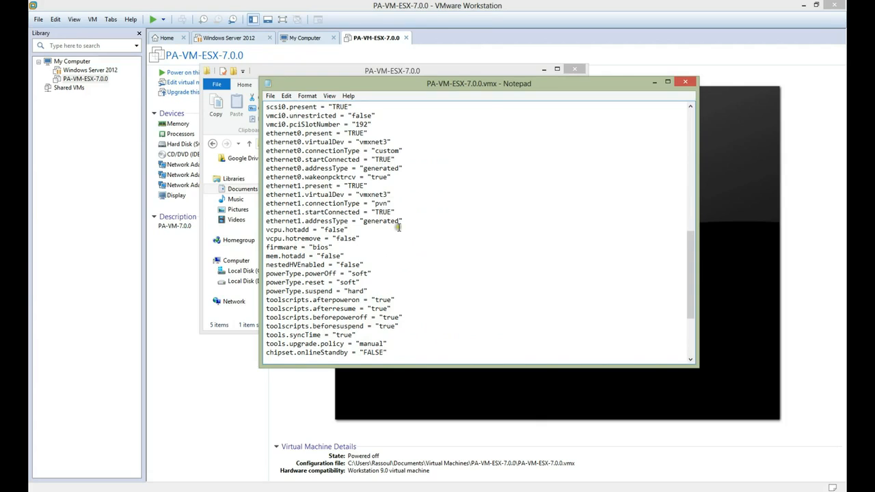
Copy the vmxnet3 value from ethernet1.virtualDev and paste it over the value of ethernet2.virtualDev
{"action": "left_click_drag", "start_coordinate": [386, 196], "coordinate": [360, 195]}
{"action": "right_click", "coordinate": [363, 195]}
{"action": "left_click", "coordinate": [372, 226]}
{"action": "scroll", "coordinate": [350, 252], "scroll_direction": "down", "scroll_amount": 4}
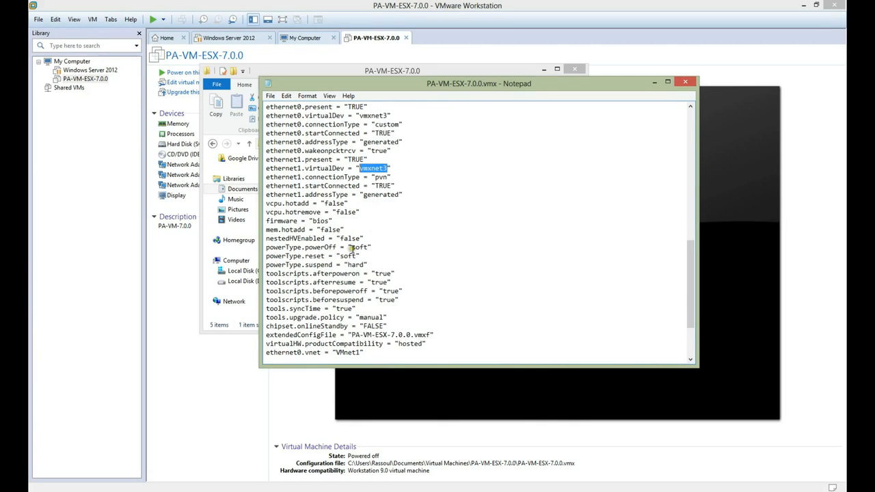
{"action": "double_click", "coordinate": [369, 317]}
{"action": "left_click", "coordinate": [370, 317]}
{"action": "left_click_drag", "start_coordinate": [360, 317], "coordinate": [377, 317]}
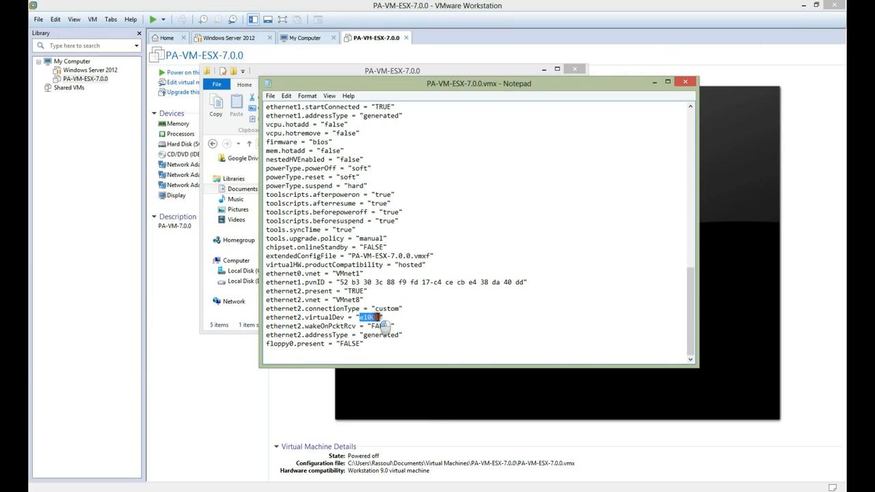
{"action": "key", "text": "ctrl+v"}
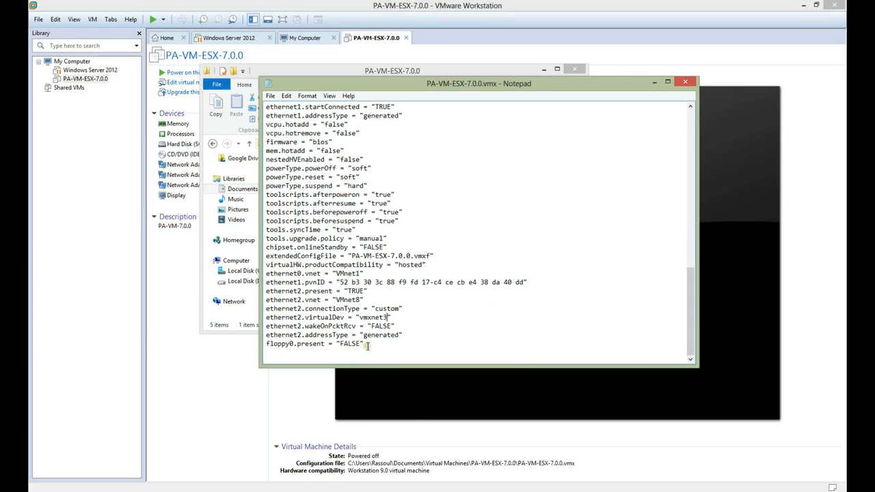
Save the edited .vmx file, and close Notepad and the virtual machine's folder window
{"action": "left_click", "coordinate": [270, 96]}
{"action": "left_click", "coordinate": [284, 128]}
{"action": "left_click", "coordinate": [685, 82]}
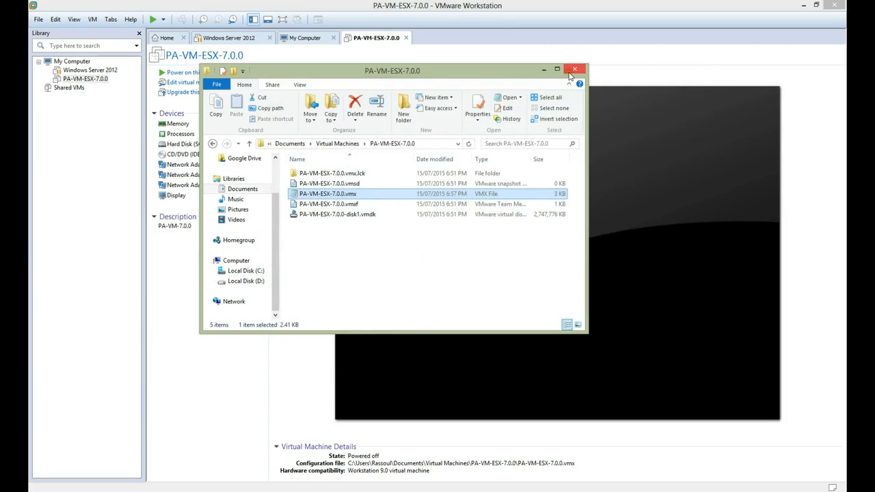
{"action": "left_click", "coordinate": [571, 71]}
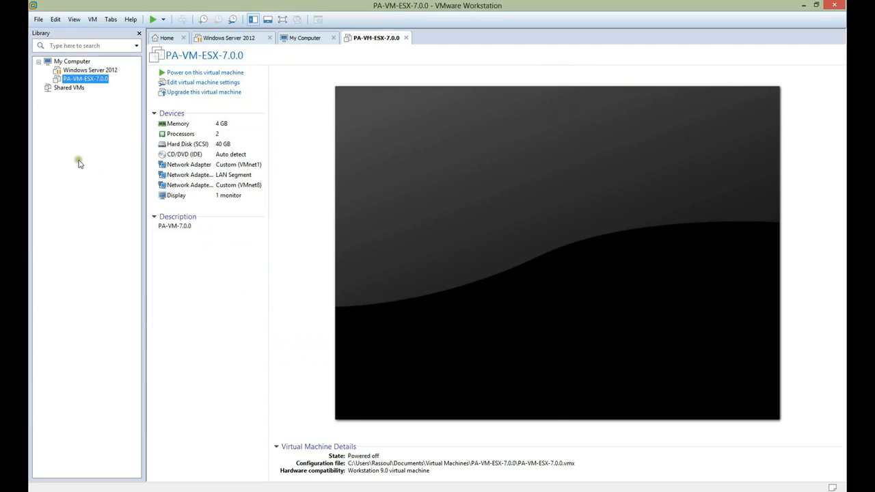
{"action": "left_click", "coordinate": [97, 197]}
{"action": "left_click", "coordinate": [96, 198]}
{"action": "left_click", "coordinate": [97, 197]}
Consult the Test Lab Design diagram in the PowerPoint slide show for the firewall's connections, and return to VMware Workstation
{"action": "mouse_move", "coordinate": [197, 489]}
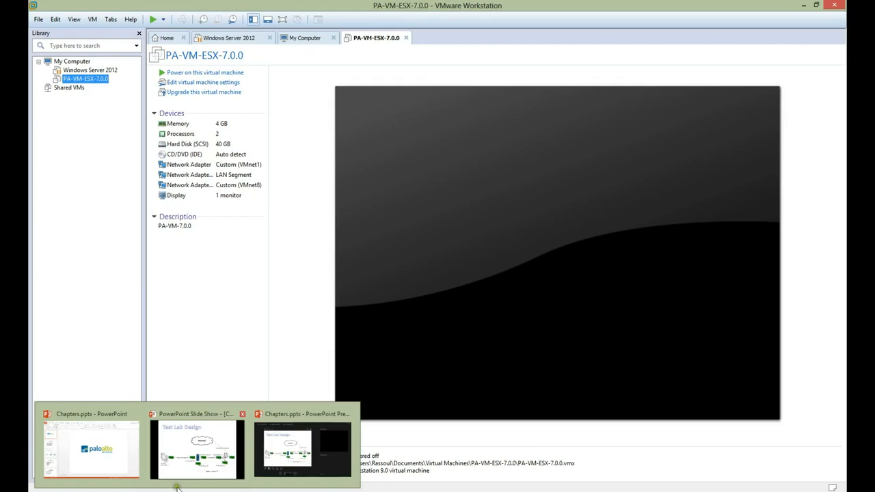
{"action": "left_click", "coordinate": [228, 457]}
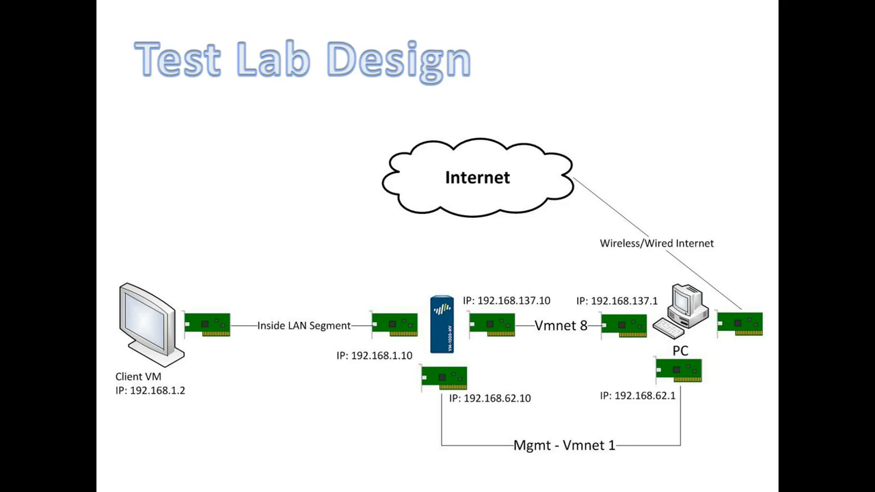
{"action": "key", "text": "alt+Tab"}
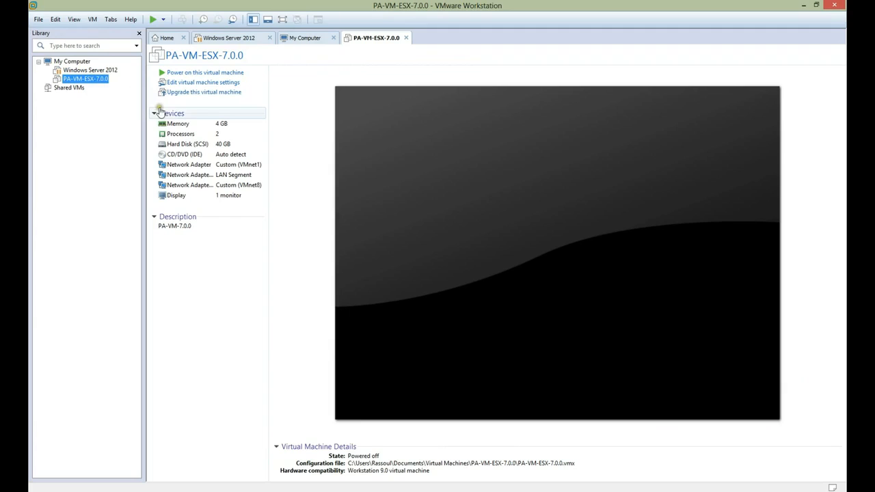
{"action": "left_click", "coordinate": [302, 172]}
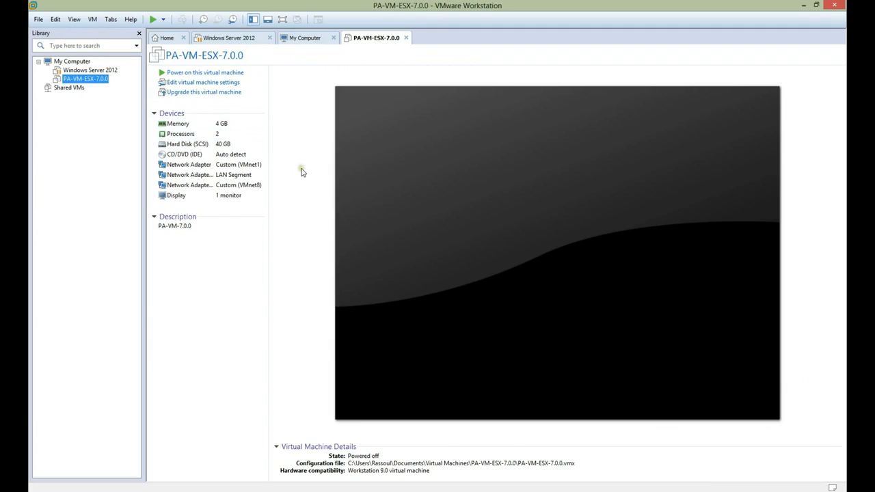
{"action": "left_click", "coordinate": [302, 171]}
{"action": "left_click", "coordinate": [304, 172]}
{"action": "left_click", "coordinate": [305, 176]}
{"action": "left_click", "coordinate": [307, 172]}
{"action": "left_click", "coordinate": [304, 173]}
{"action": "left_click", "coordinate": [304, 174]}
{"action": "left_click", "coordinate": [307, 175]}
{"action": "left_click", "coordinate": [301, 178]}
{"action": "left_click", "coordinate": [300, 179]}
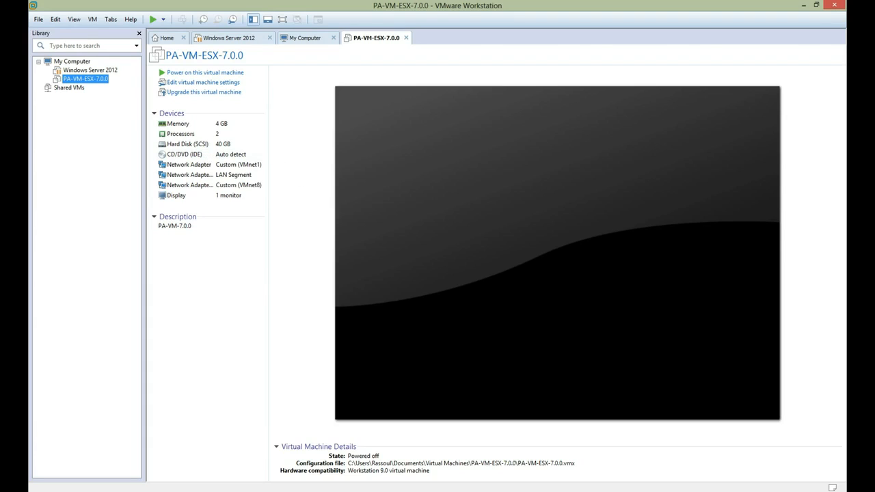